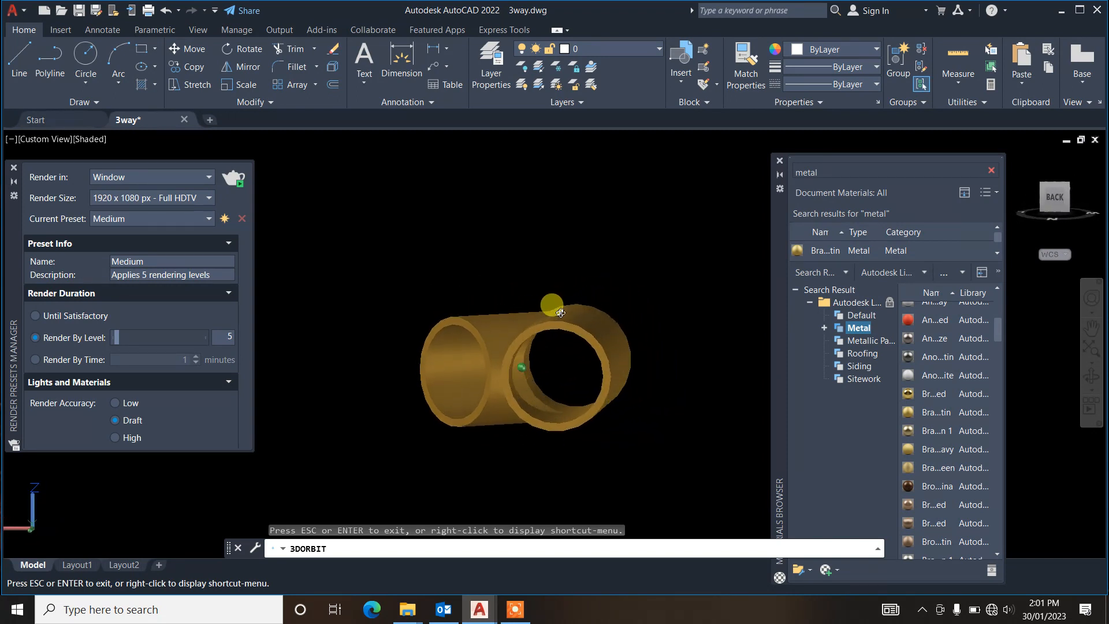
# Step: Orbit around the finished three-way pipe model to examine its branches and openings from several sides
pyautogui.moveTo(546, 345); pyautogui.dragTo(447, 318)
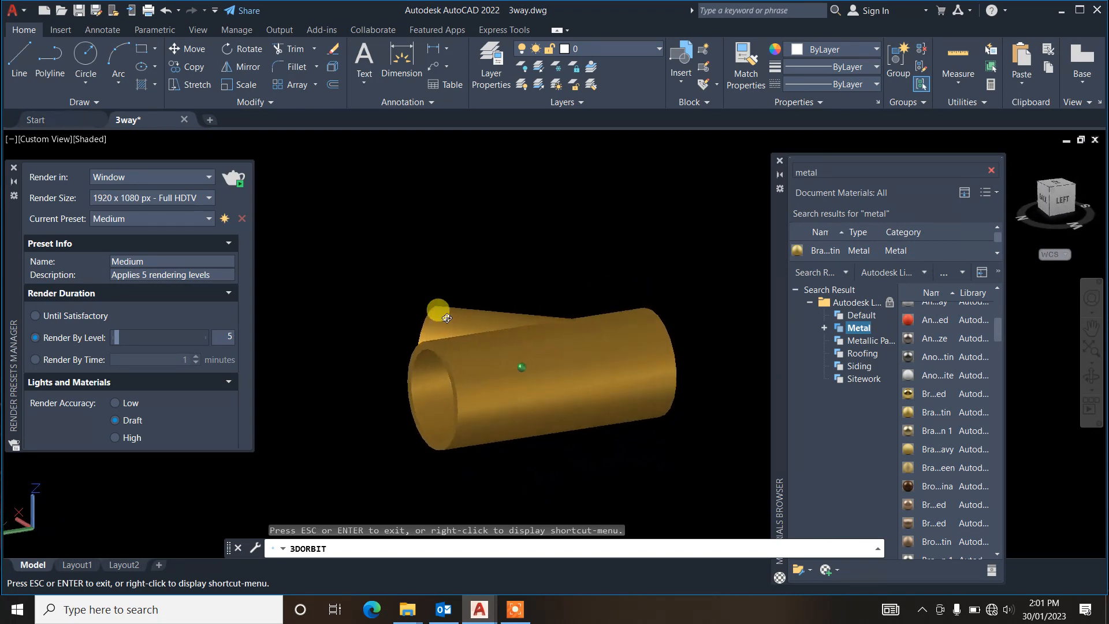
pyautogui.moveTo(592, 369)
pyautogui.mouseDown()
pyautogui.moveTo(520, 367)
pyautogui.moveTo(463, 393)
pyautogui.moveTo(432, 365)
pyautogui.moveTo(398, 422)
pyautogui.moveTo(441, 441)
pyautogui.moveTo(561, 440)
pyautogui.moveTo(615, 365)
pyautogui.moveTo(701, 362)
pyautogui.moveTo(574, 377)
pyautogui.moveTo(567, 401)
pyautogui.moveTo(639, 396)
pyautogui.moveTo(649, 414)
pyautogui.mouseUp()
pyautogui.press('Escape')
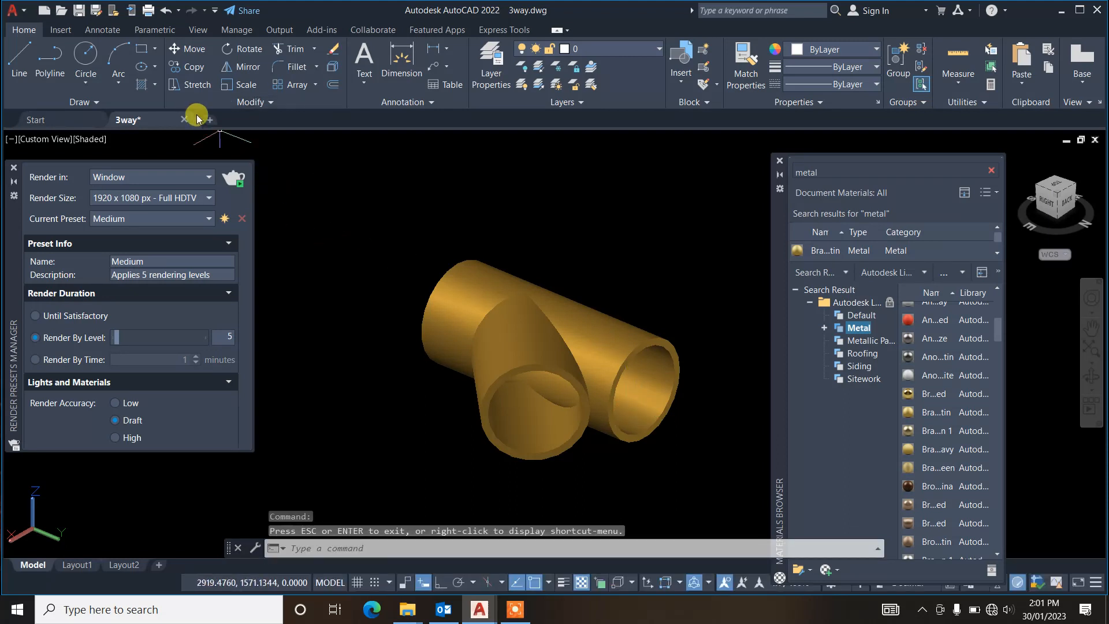
# Step: Start a new drawing and close the render presets, render environment and materials browser palettes
pyautogui.click(211, 122)
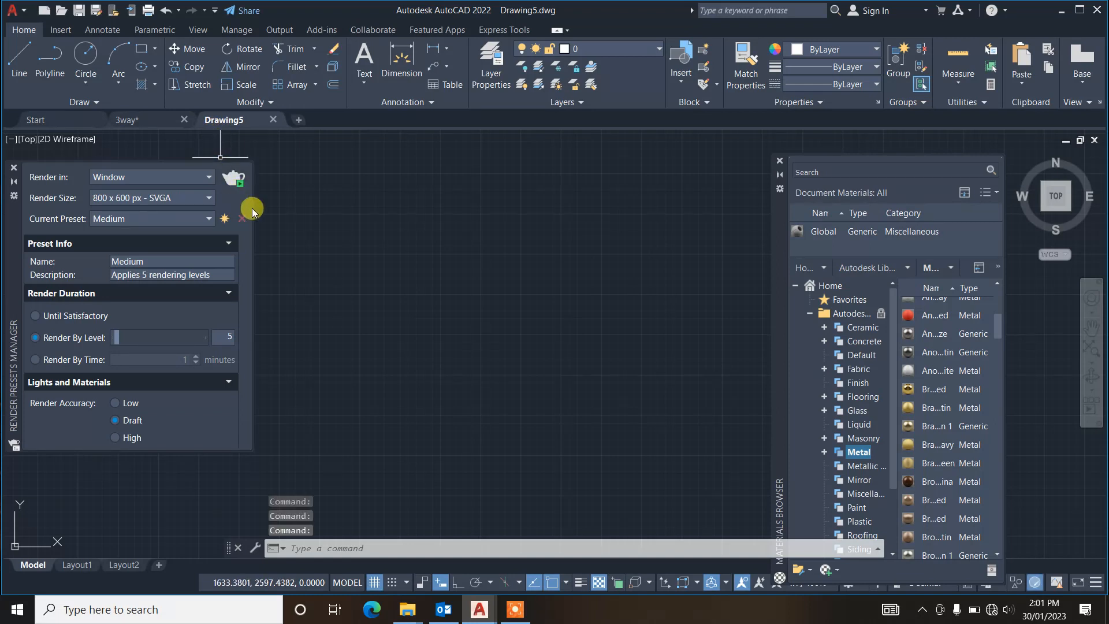
pyautogui.click(14, 168)
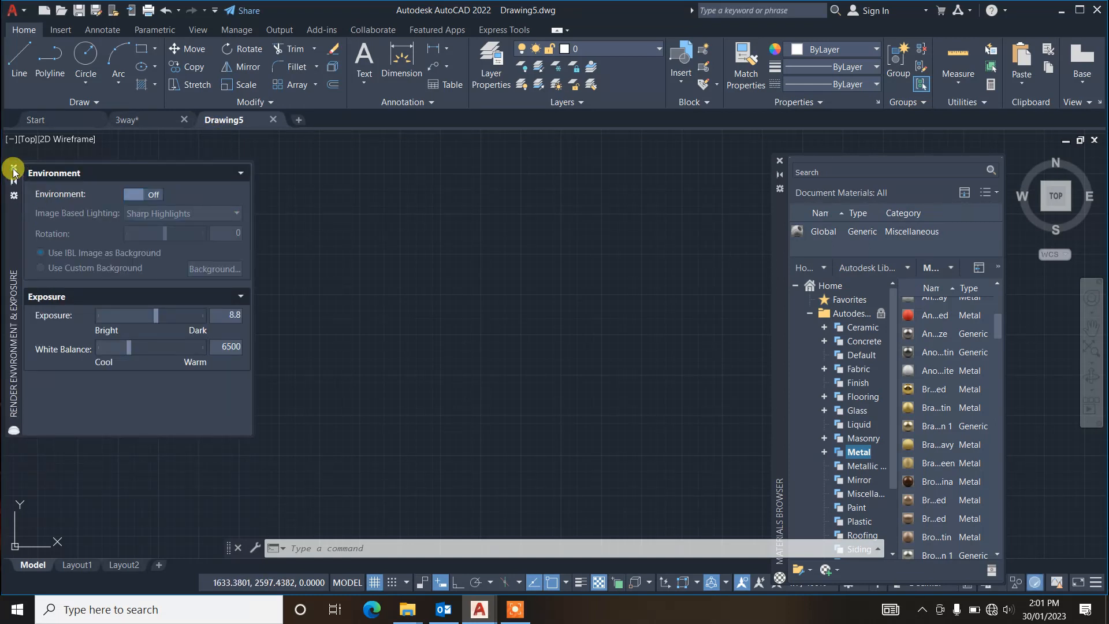
pyautogui.click(14, 168)
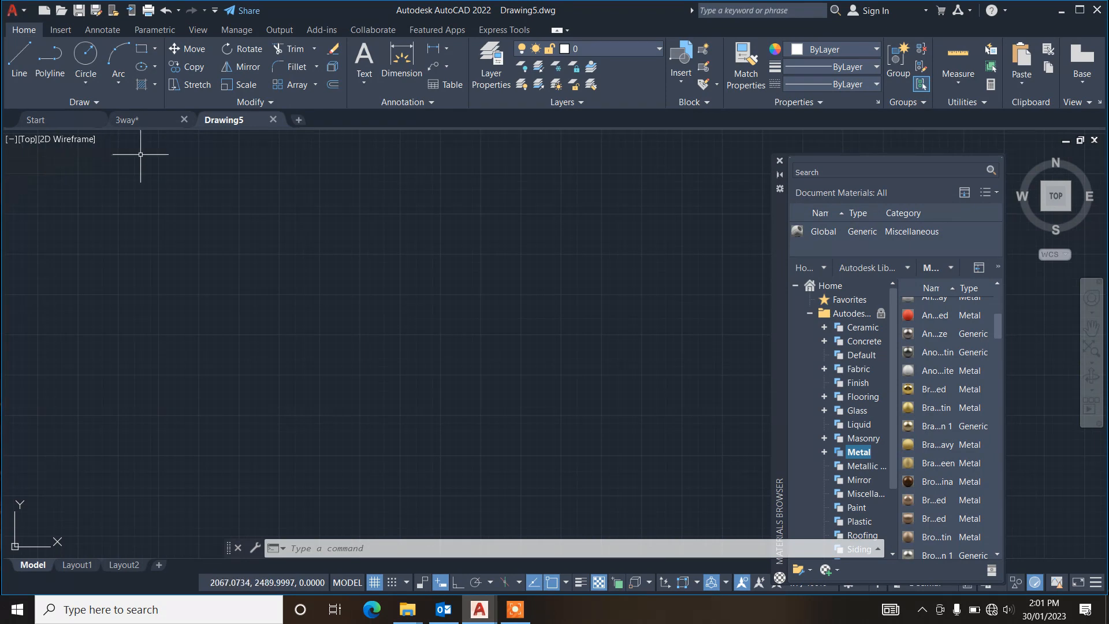
pyautogui.click(780, 161)
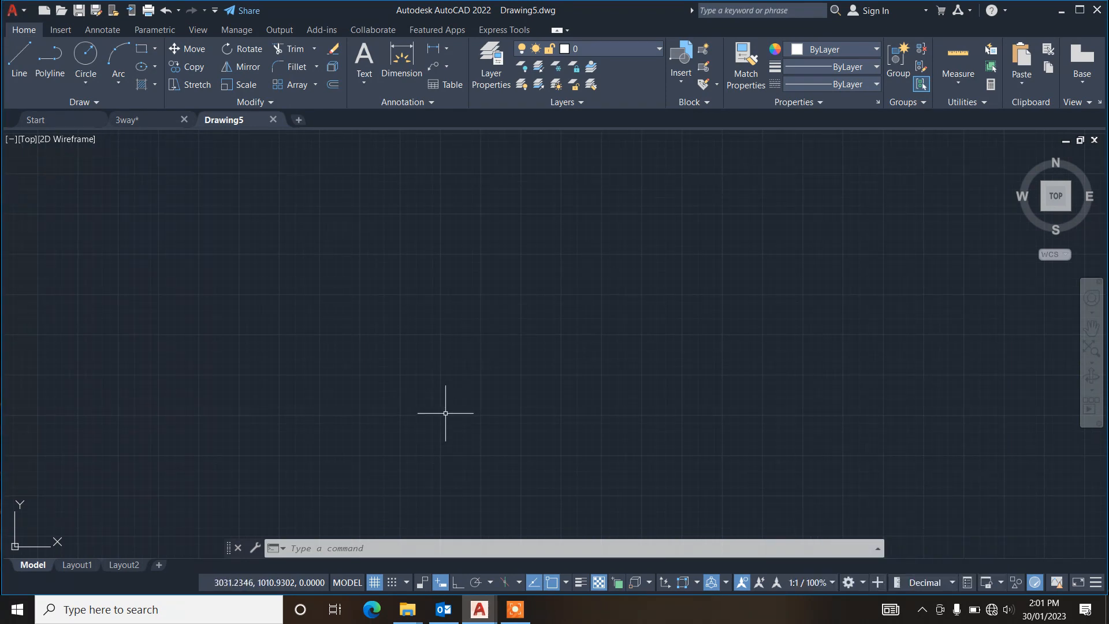
# Step: With the grid off and Ortho on, draw a vertical line 7 units long
pyautogui.click(375, 582)
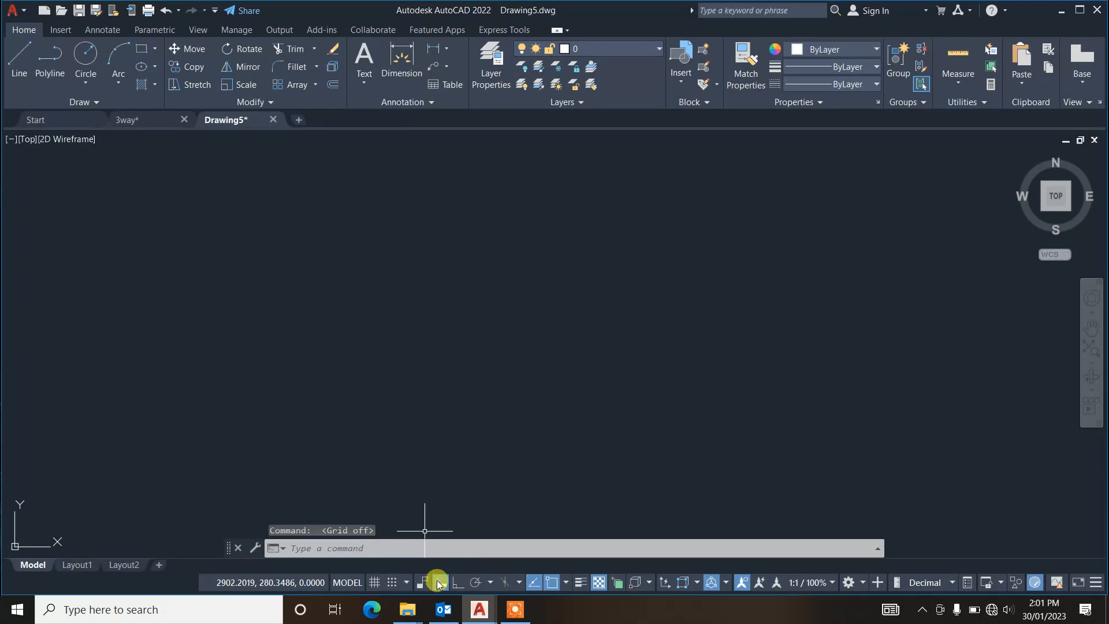
pyautogui.click(459, 583)
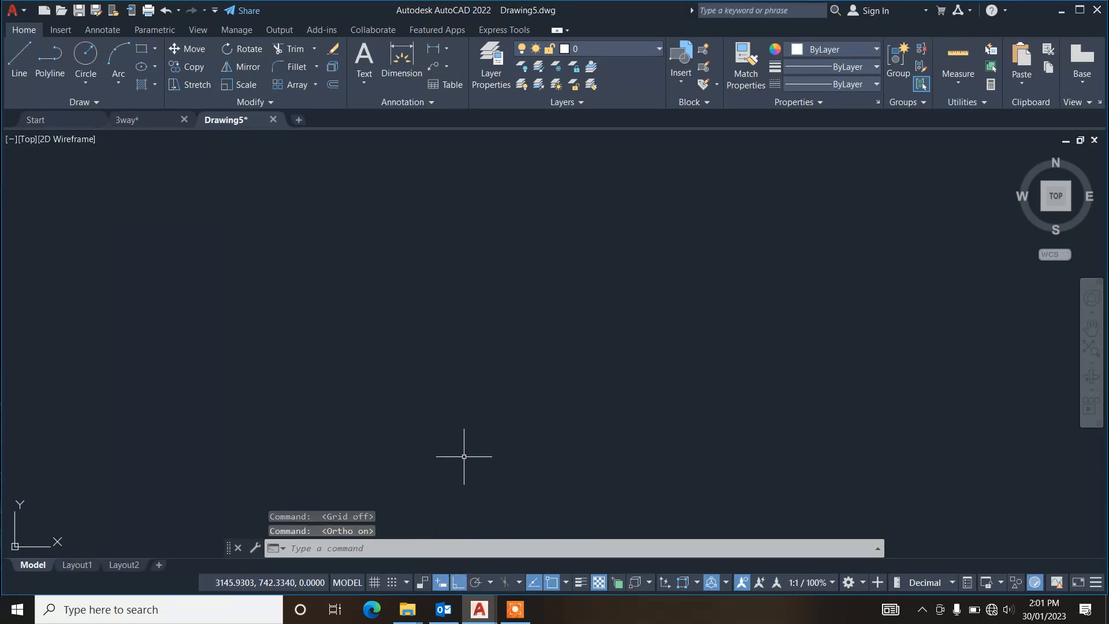
pyautogui.write('L')
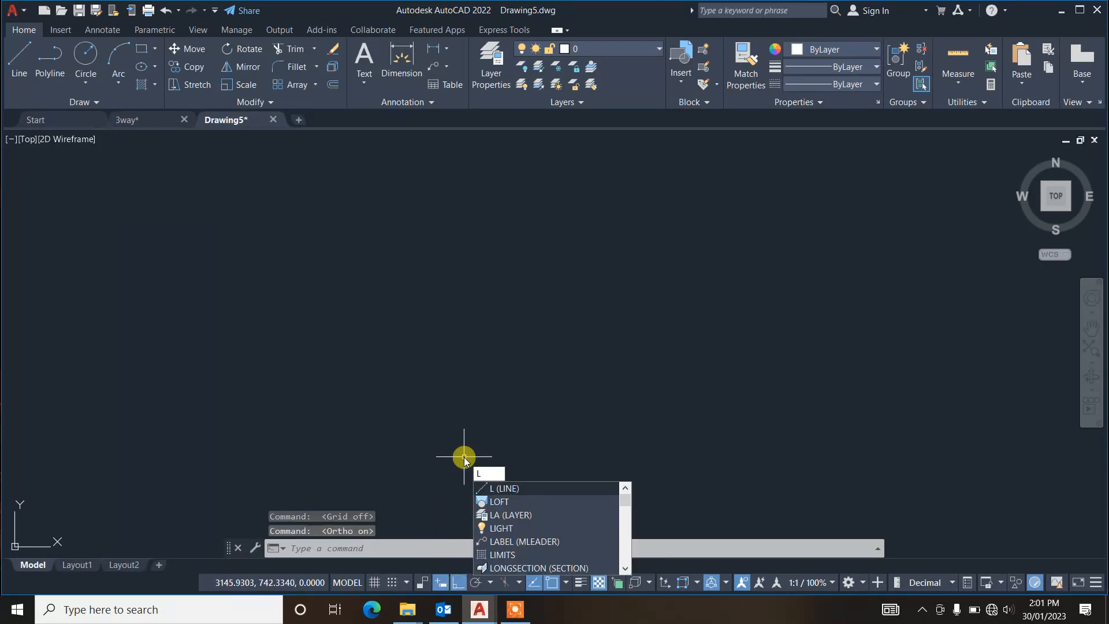
pyautogui.press('Return')
pyautogui.click(437, 456)
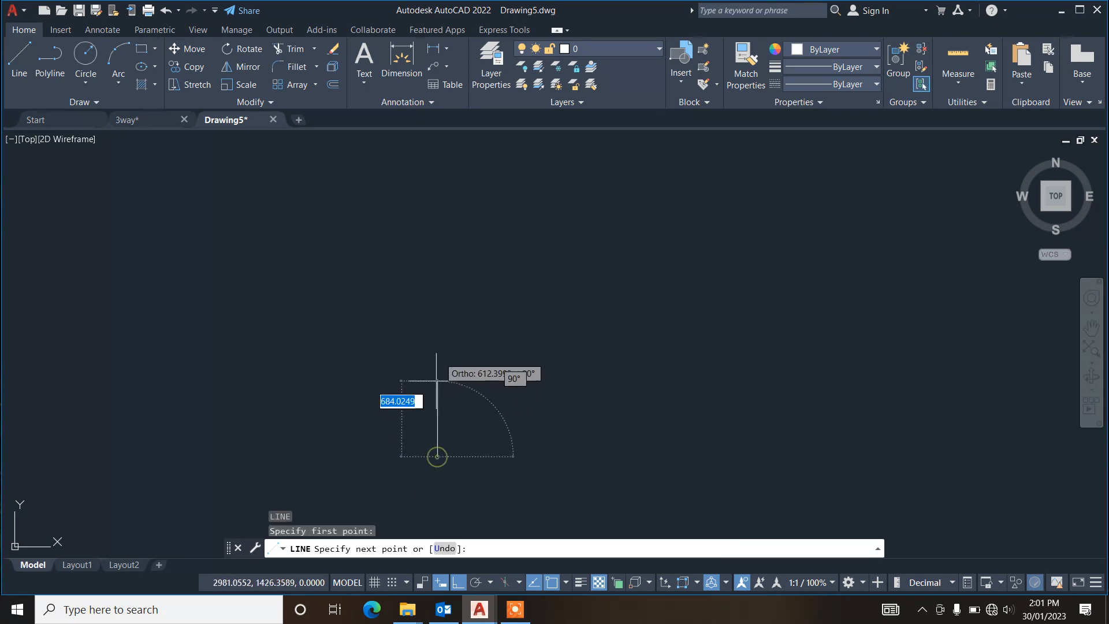
pyautogui.write('7')
pyautogui.click(441, 338)
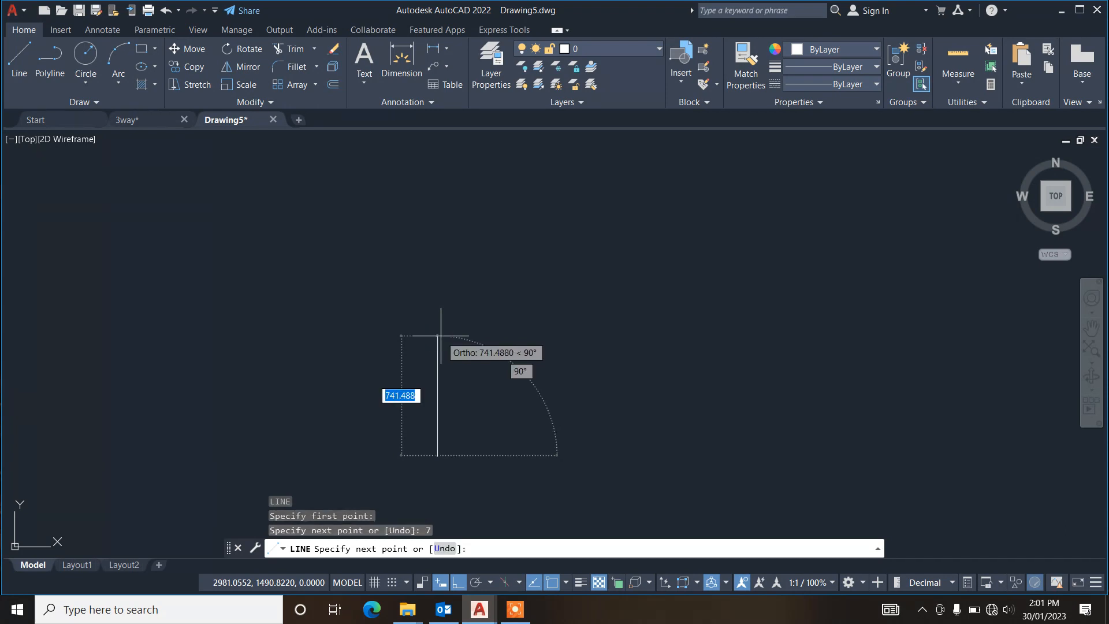
pyautogui.press('Escape')
# Step: Using polar tracking, draw a 4-unit line at 45° upward to the right from the vertical line's midpoint
pyautogui.write('z')
pyautogui.press('Return')
pyautogui.write('e')
pyautogui.press('Return')
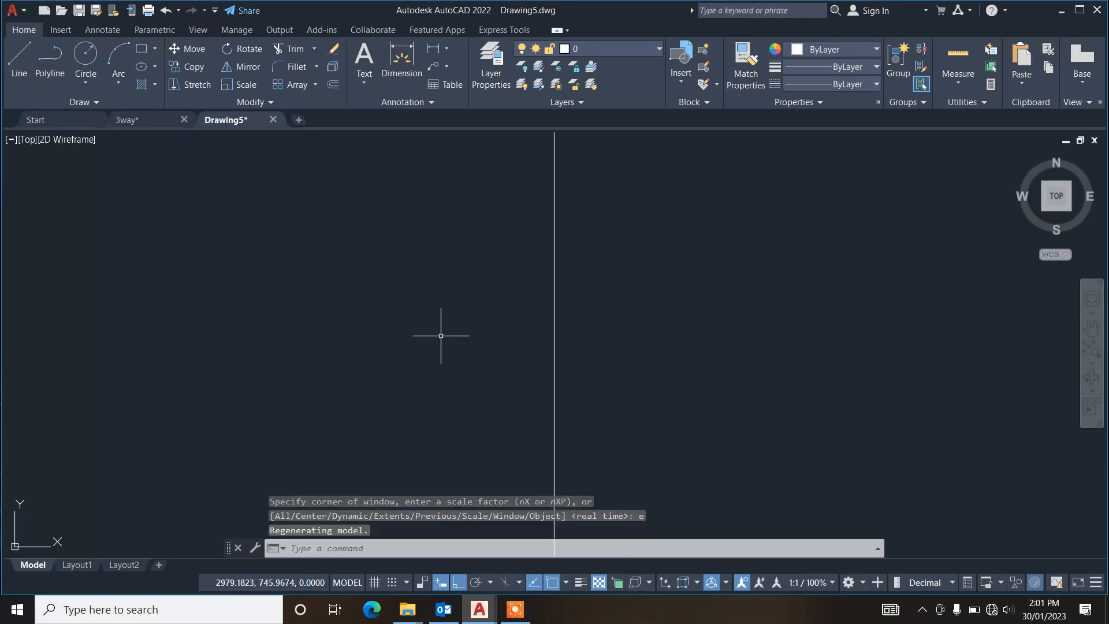
pyautogui.scroll(-3, 440, 336)
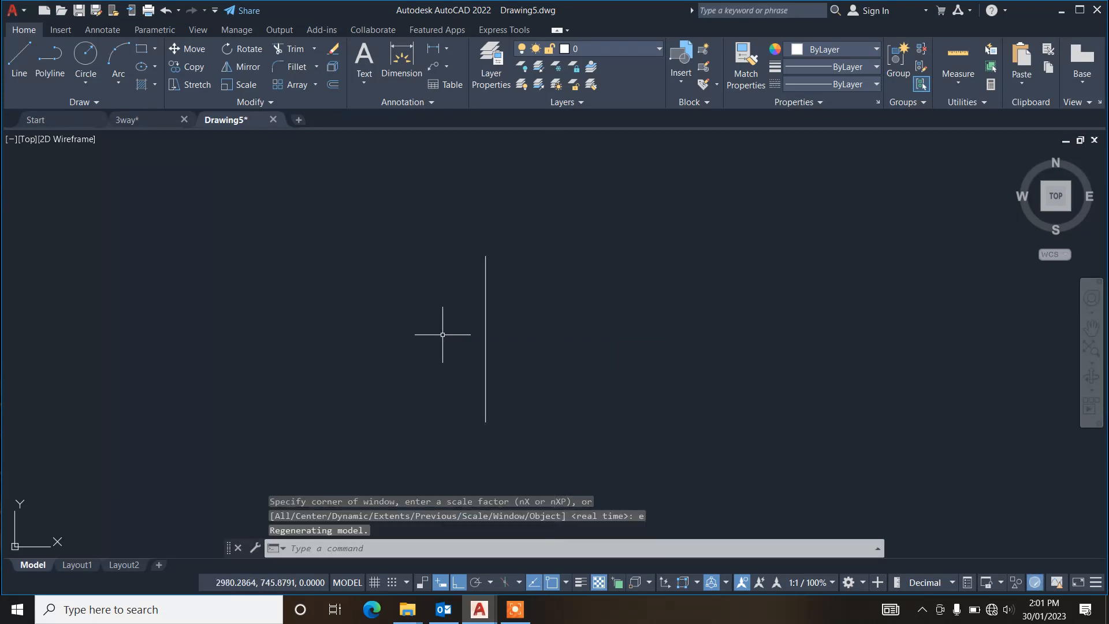
pyautogui.scroll(2, 535, 339)
pyautogui.write('l')
pyautogui.press('Return')
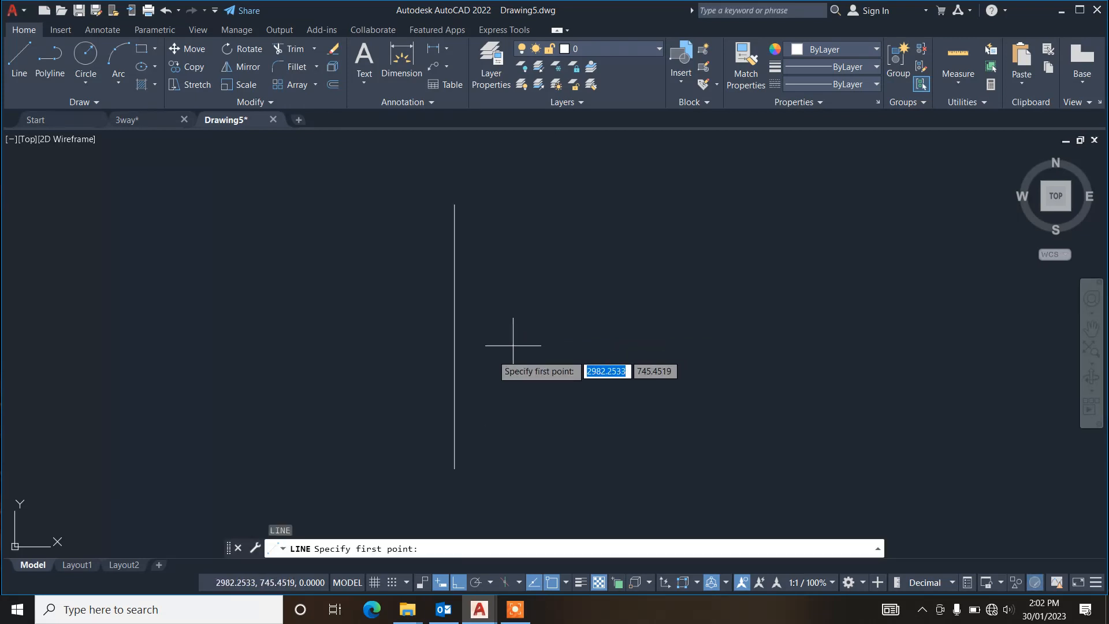
pyautogui.click(455, 335)
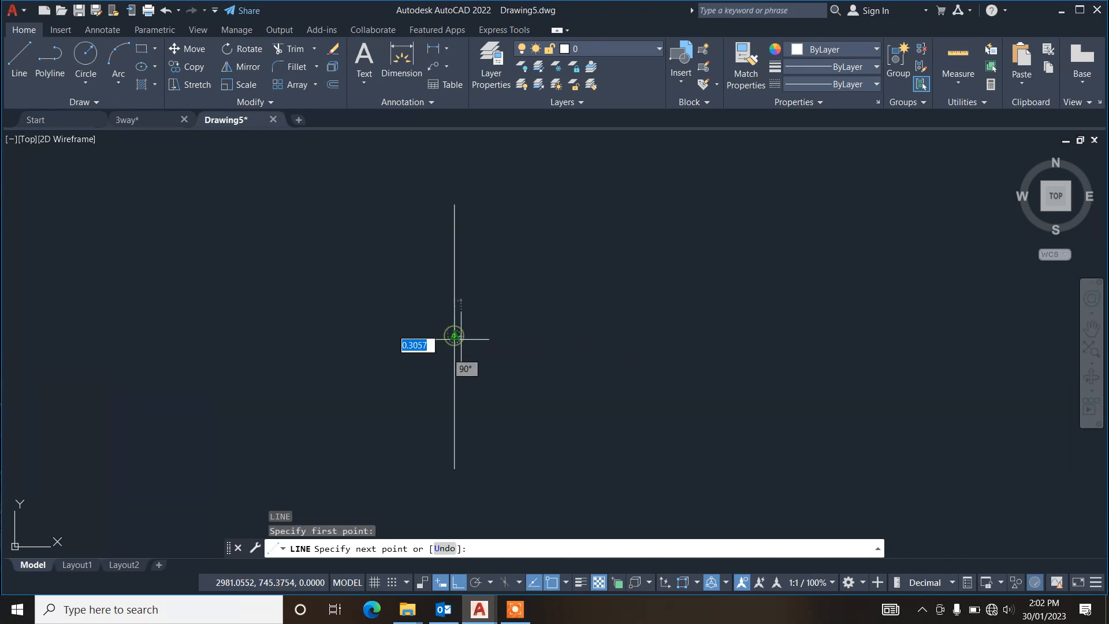
pyautogui.click(484, 585)
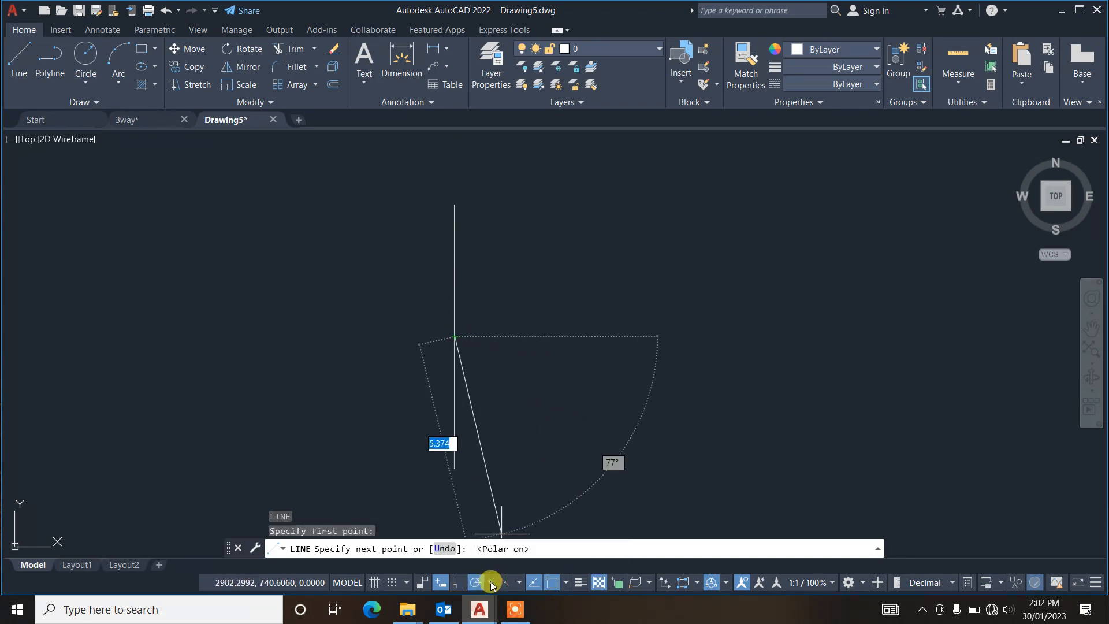
pyautogui.click(491, 581)
pyautogui.click(504, 439)
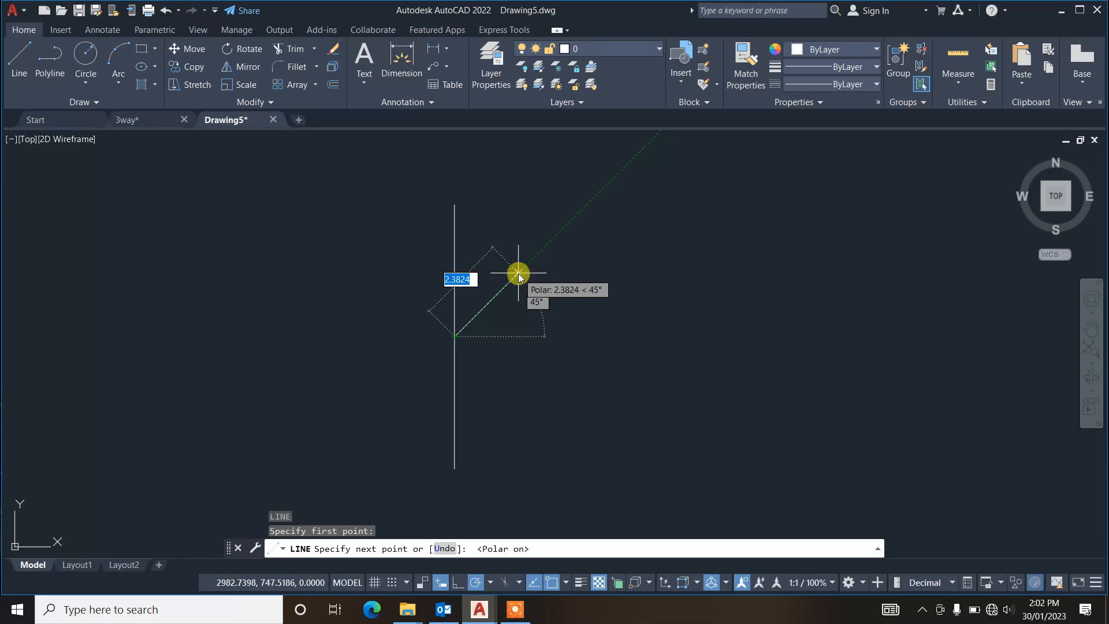
pyautogui.write('4')
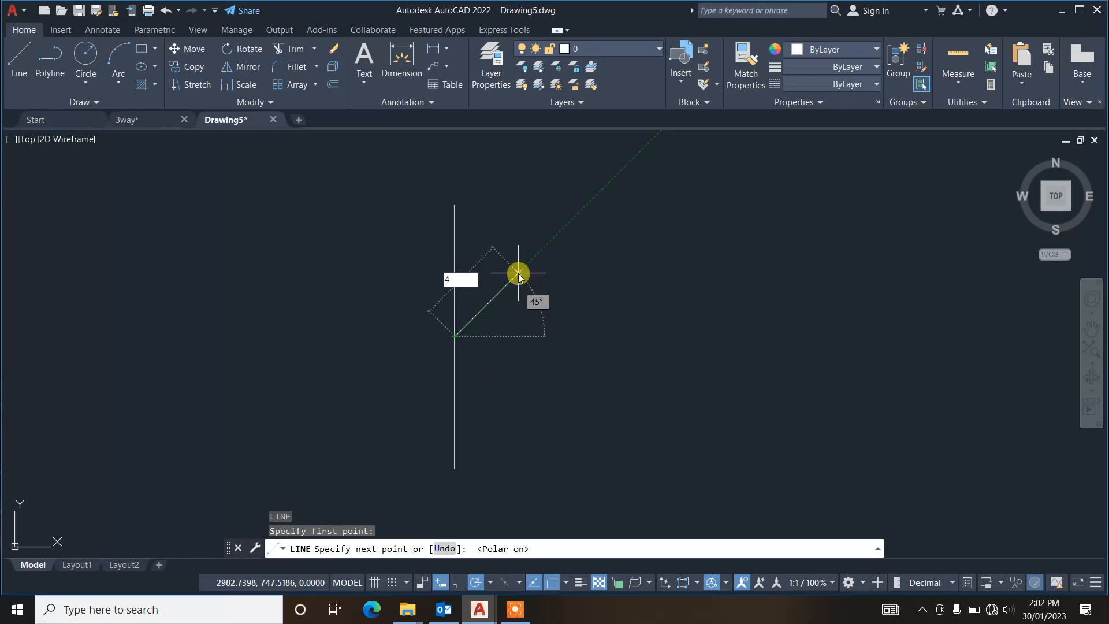
pyautogui.press('Return')
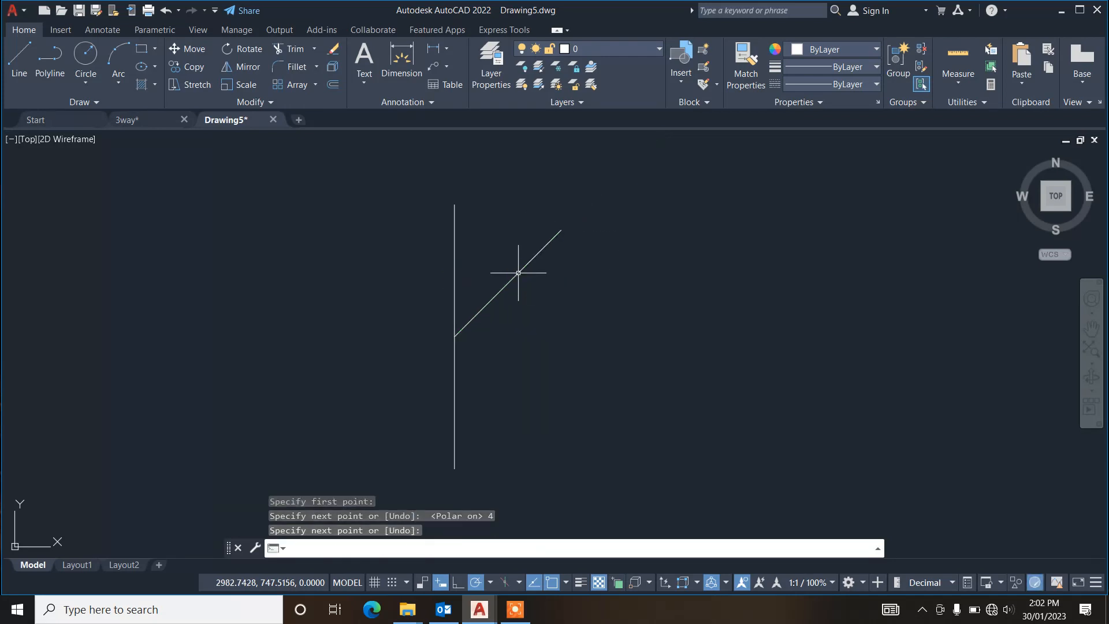
# Step: Draw two concentric circles with radii 1 and 1.5 centred on the lower endpoint of the vertical line
pyautogui.write('c')
pyautogui.press('Return')
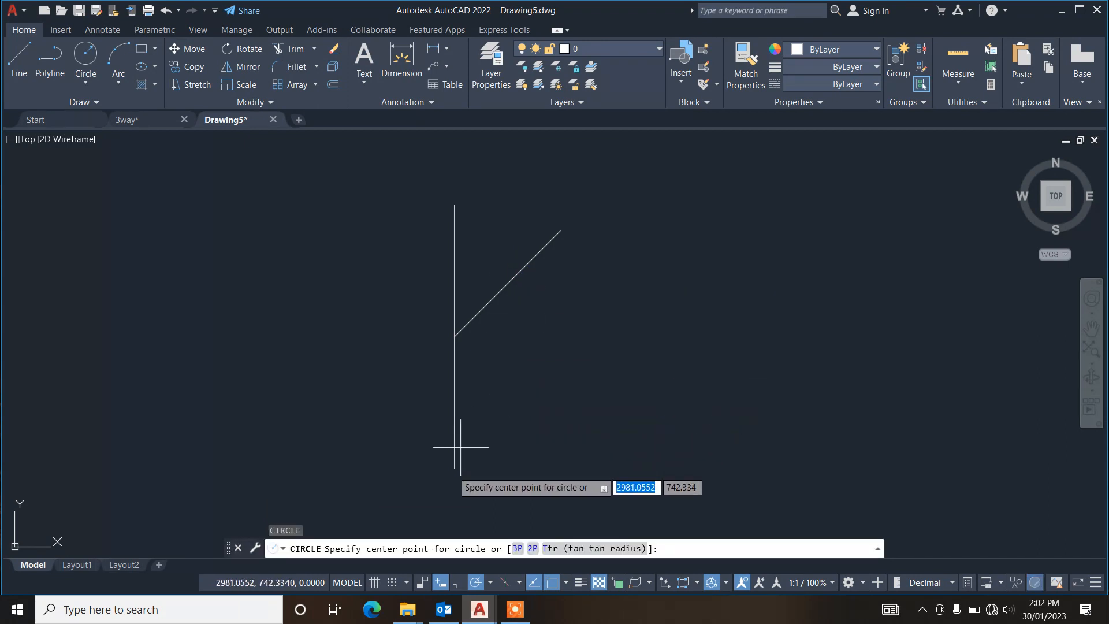
pyautogui.click(455, 468)
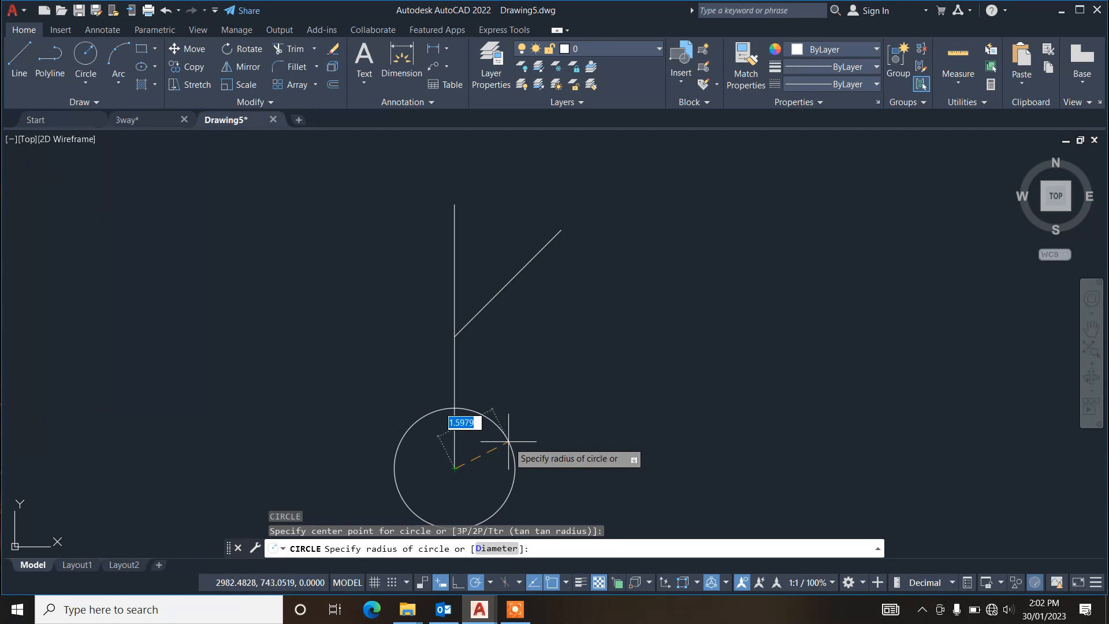
pyautogui.write('1')
pyautogui.press('Return')
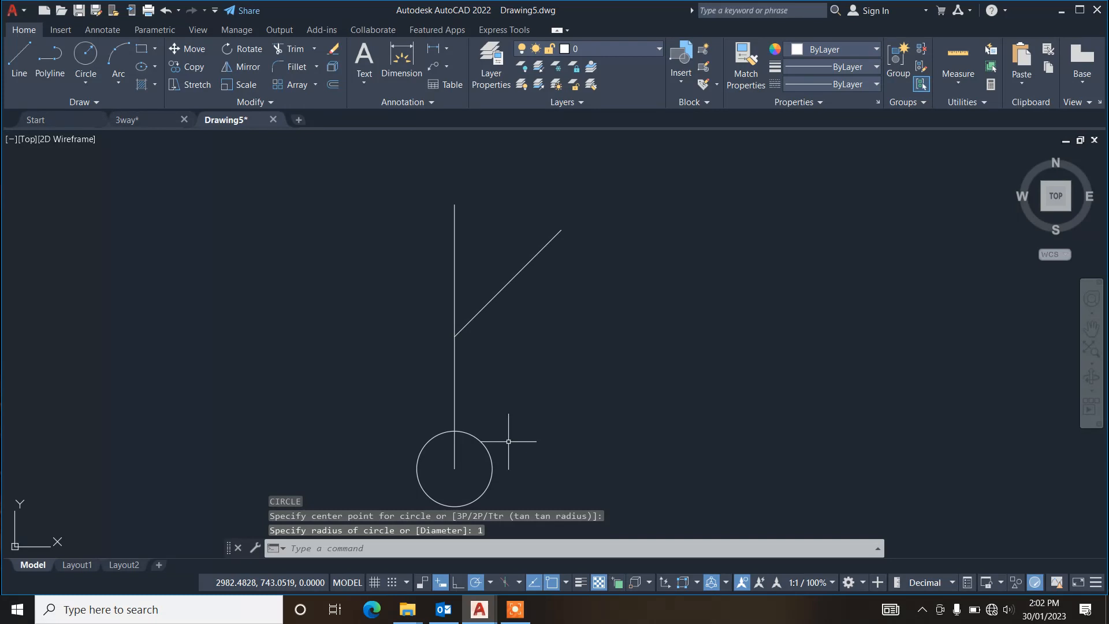
pyautogui.press('Return')
pyautogui.click(455, 469)
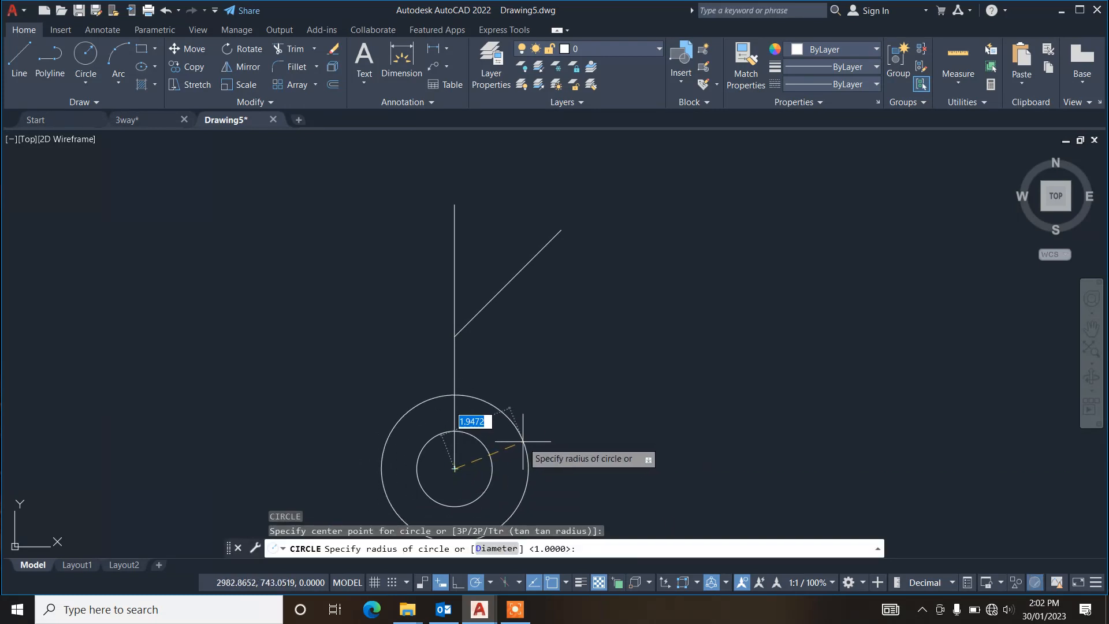
pyautogui.write('1.5')
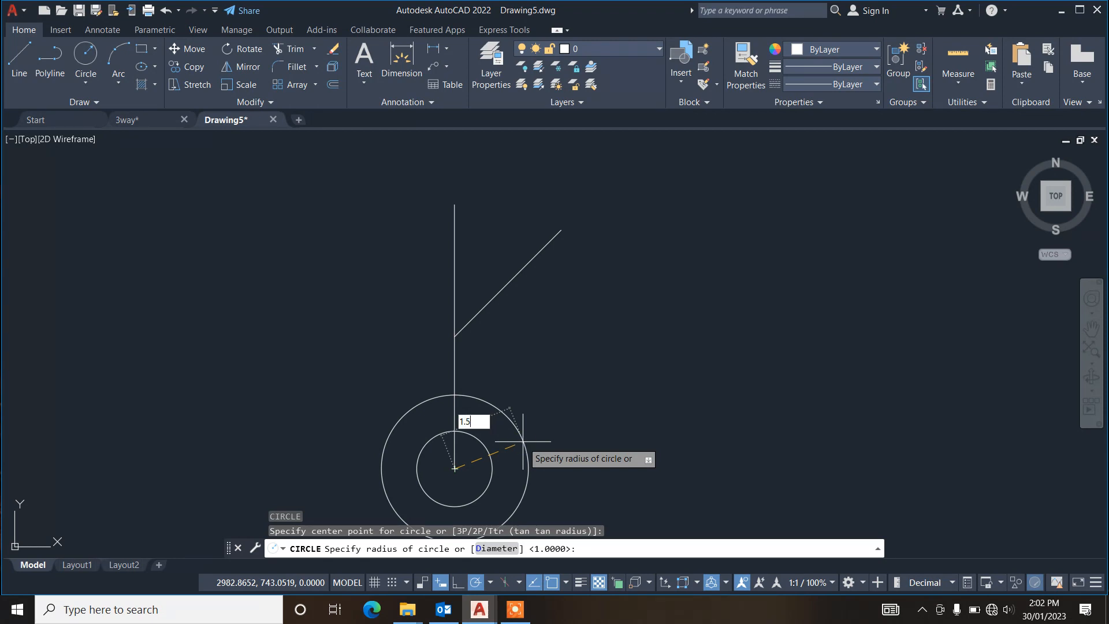
pyautogui.press('Return')
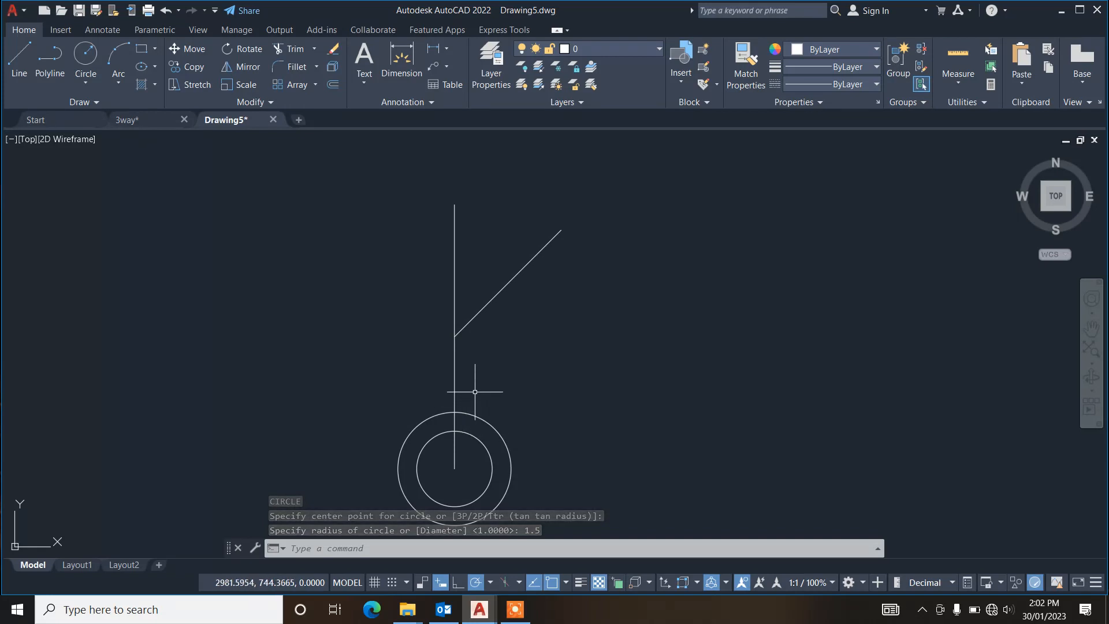
# Step: Move the outer circle of radius 1.5 into the empty space to the right of the lines
pyautogui.click(491, 372)
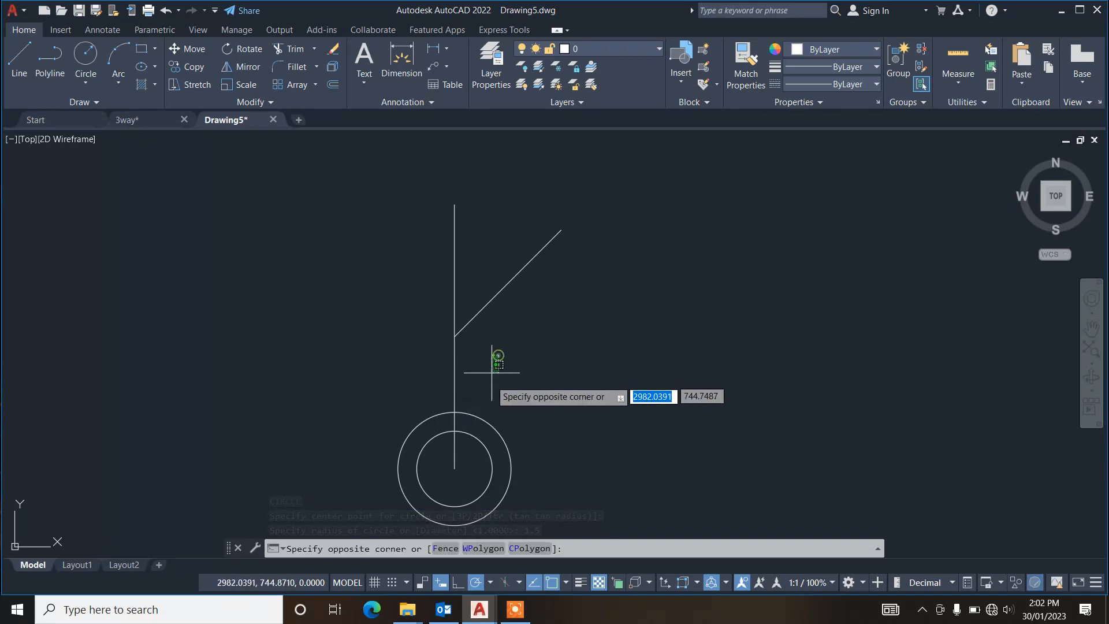
pyautogui.click(477, 426)
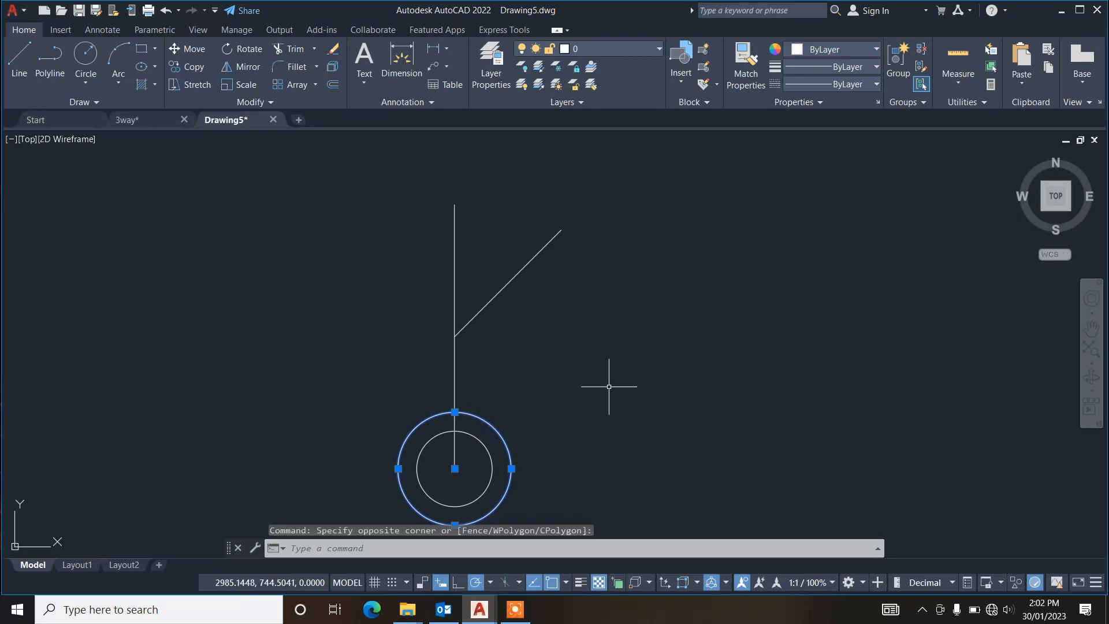
pyautogui.write('m')
pyautogui.press('Return')
pyautogui.click(609, 386)
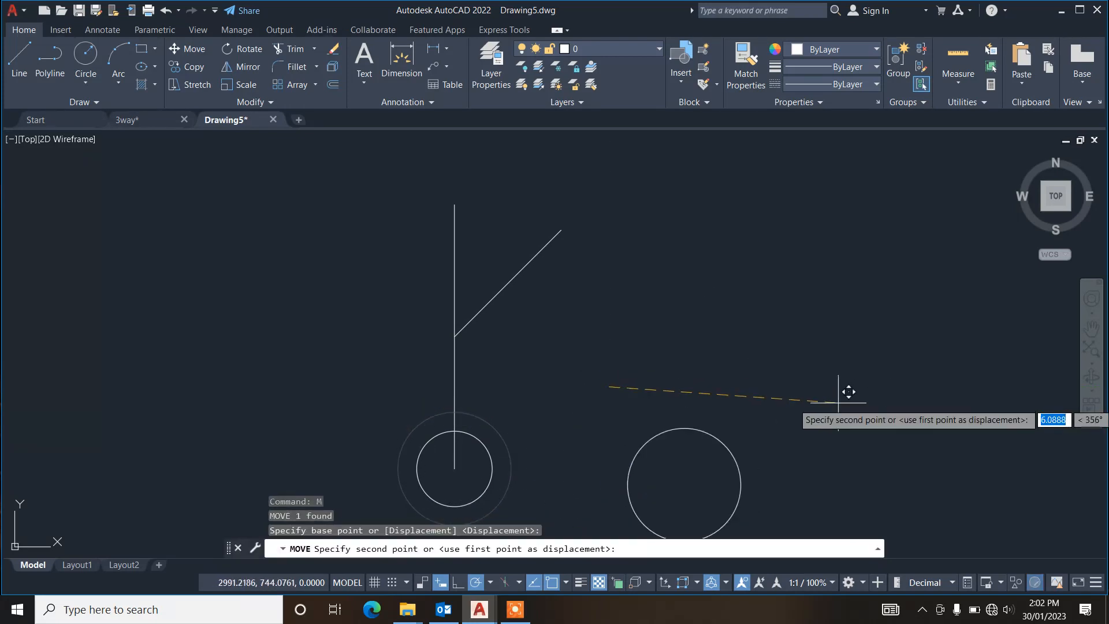
pyautogui.click(779, 376)
# Step: Copy the moved circle of radius 1.5 about 3.4 units to its right
pyautogui.click(766, 371)
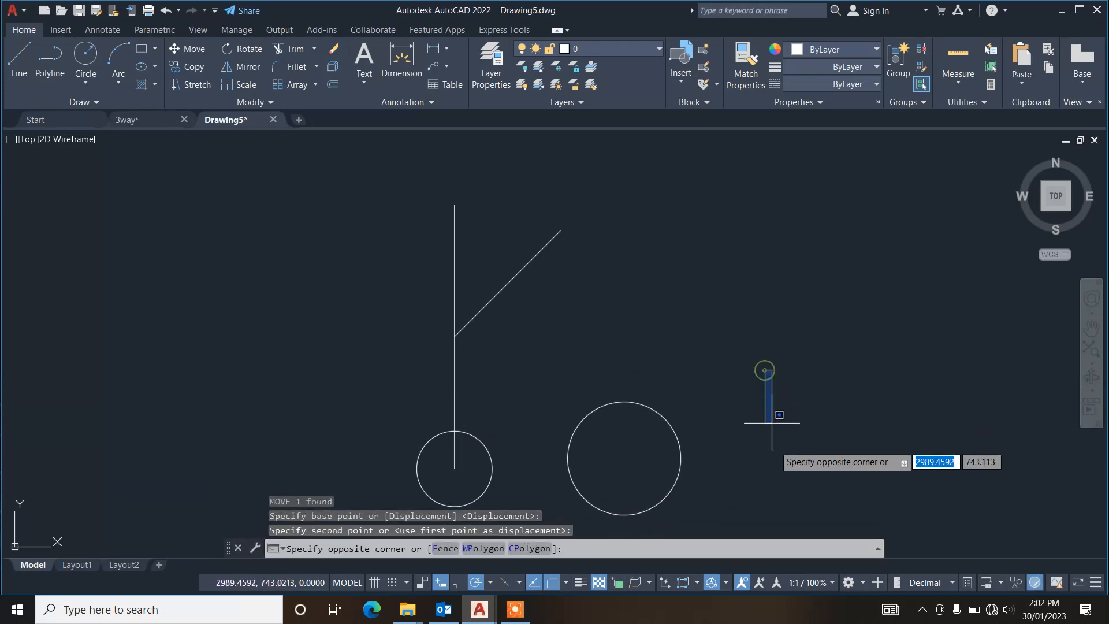
pyautogui.click(657, 426)
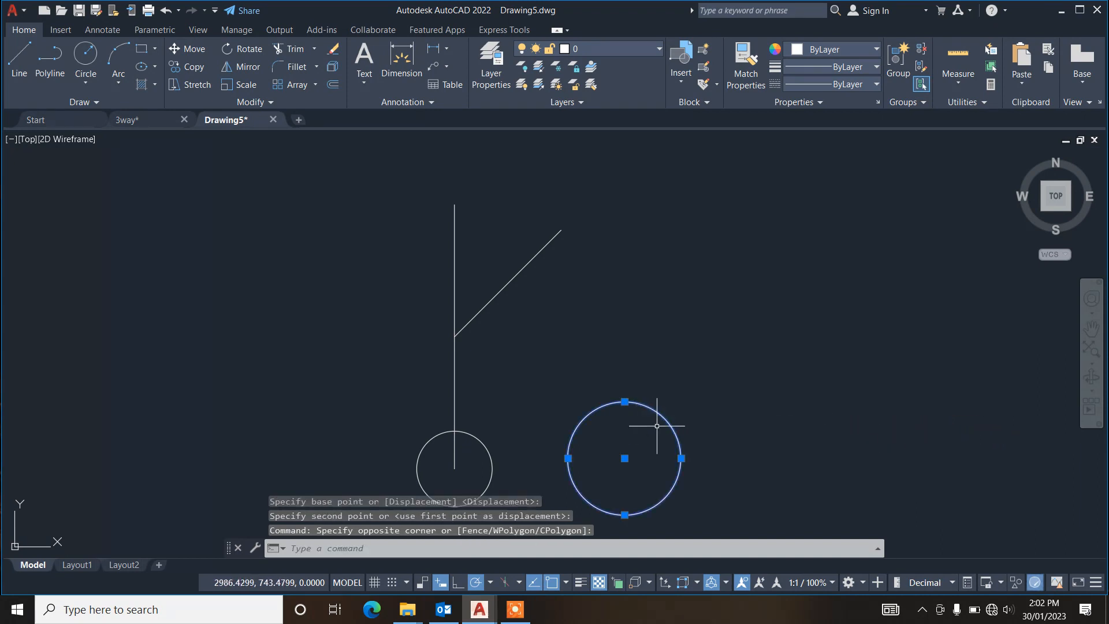
pyautogui.write('co')
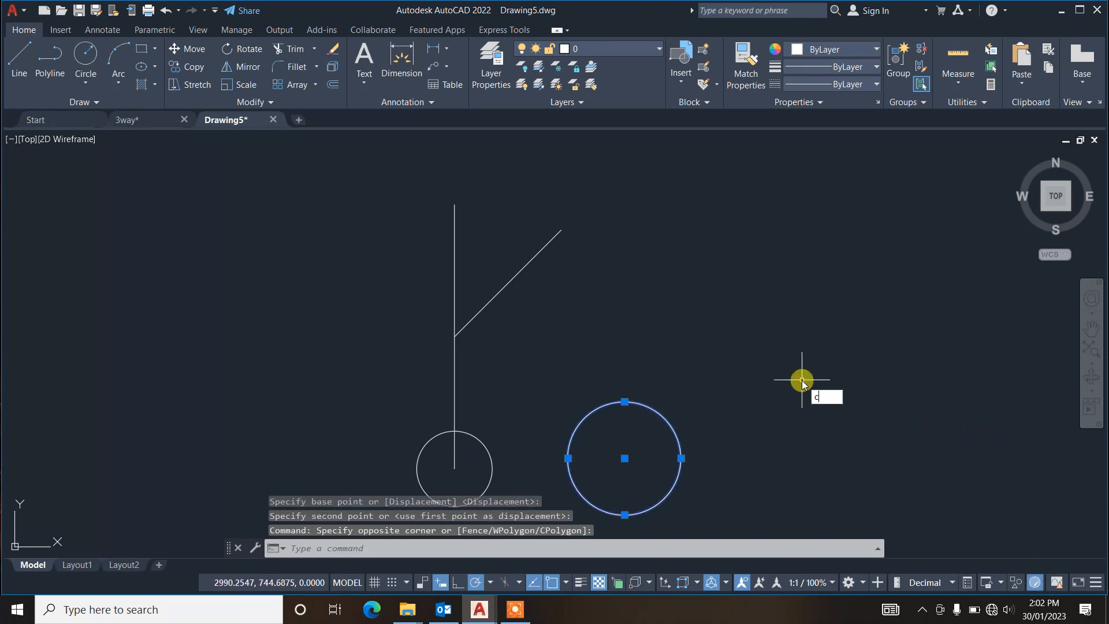
pyautogui.press('Return')
pyautogui.click(740, 375)
pyautogui.click(875, 358)
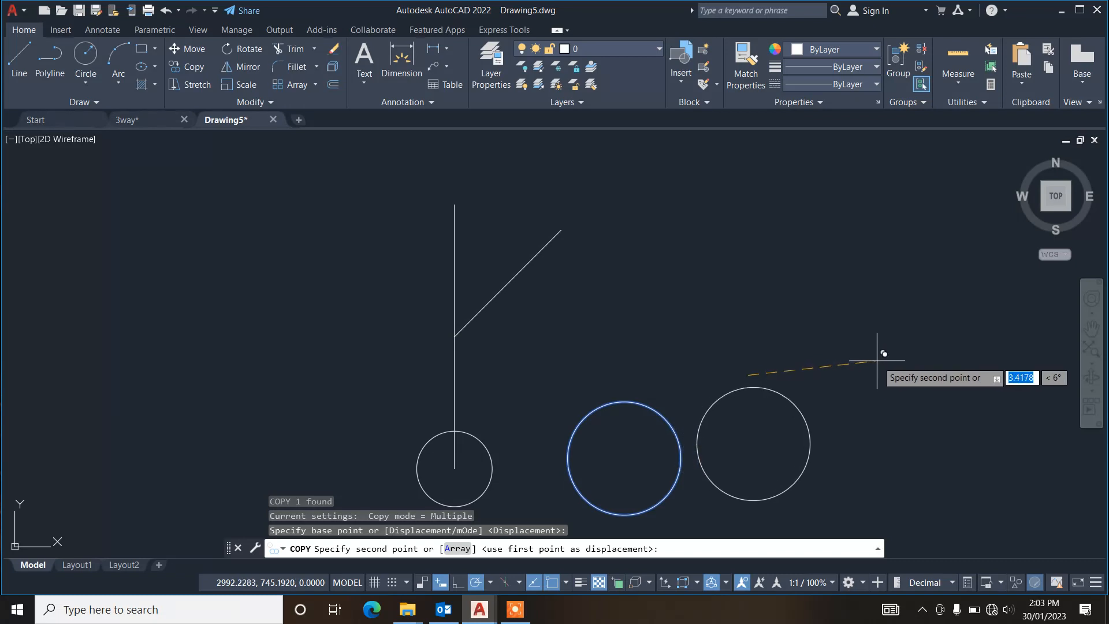
pyautogui.press('Escape')
pyautogui.press('Escape')
pyautogui.press('Escape')
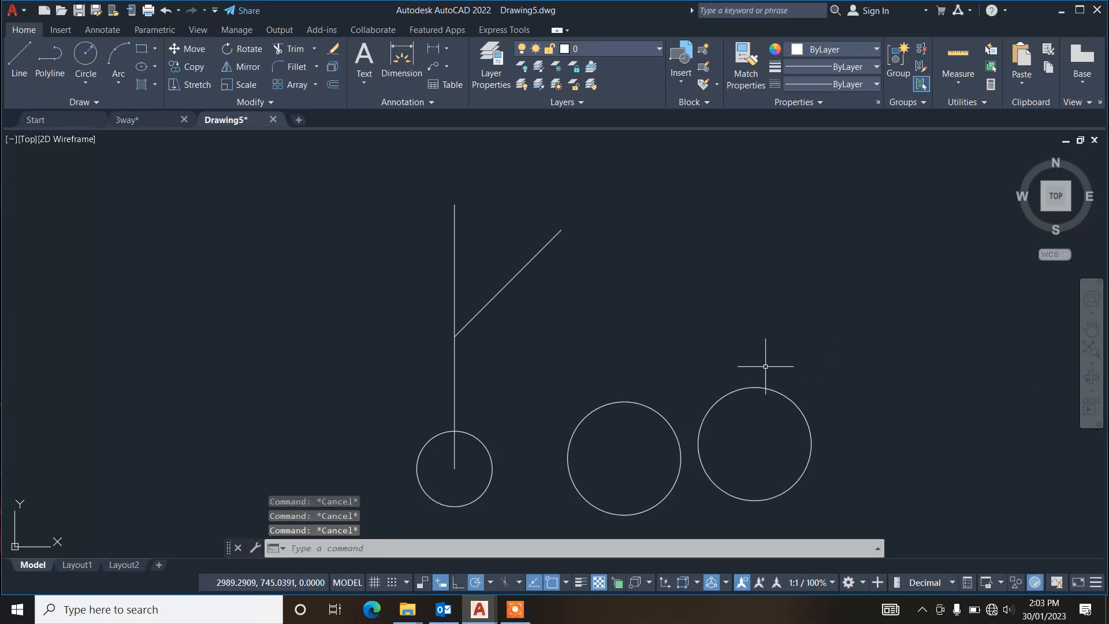
# Step: Delete the radius 1 circle at the lower end of the vertical line
pyautogui.click(434, 467)
pyautogui.click(394, 479)
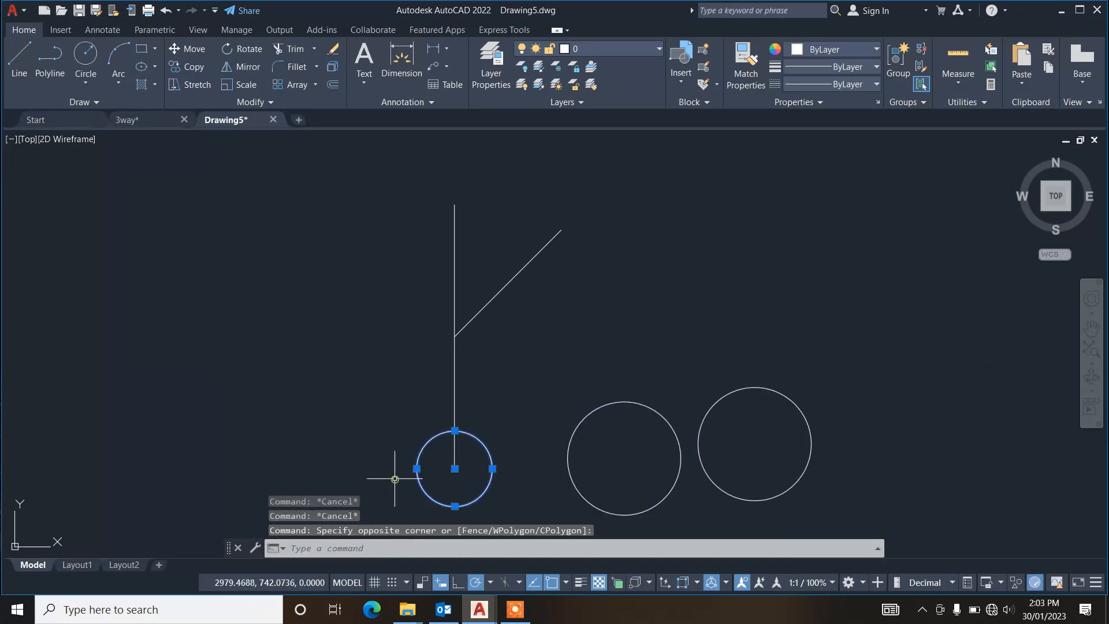
pyautogui.press('Delete')
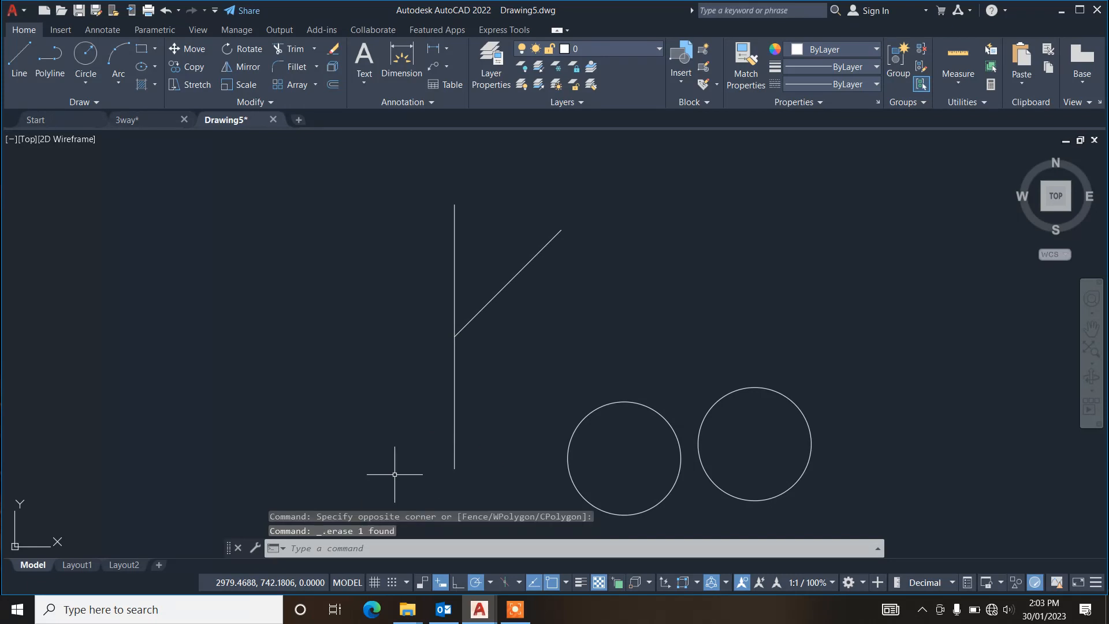
# Step: Sweep the circle nearer to the path lines along the vertical line to form the main pipe solid
pyautogui.write('swe')
pyautogui.press('Return')
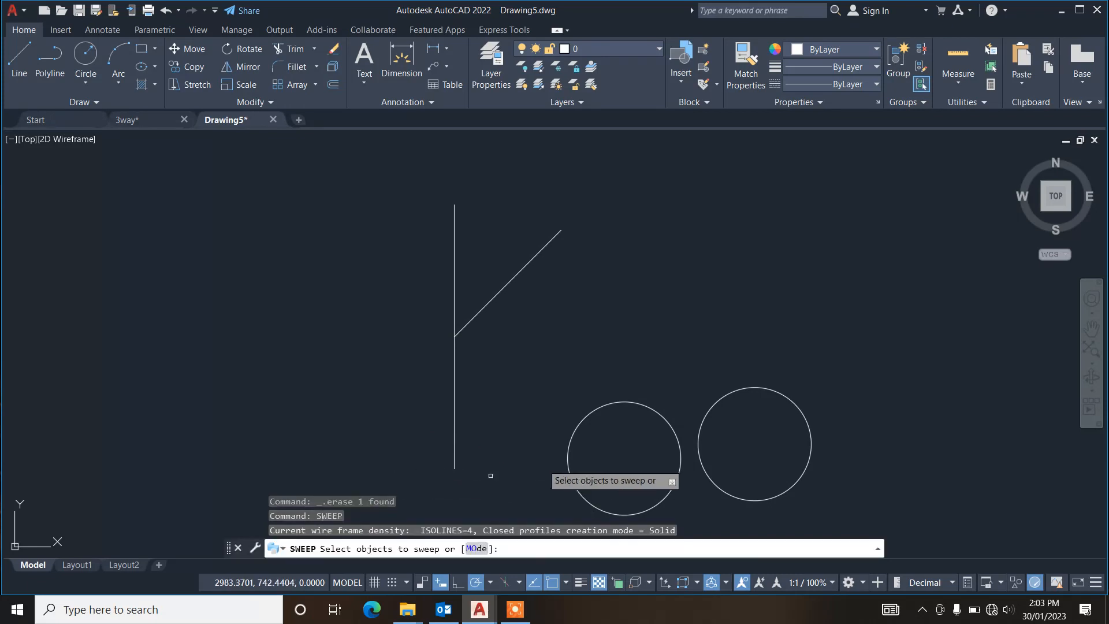
pyautogui.click(598, 410)
pyautogui.press('Return')
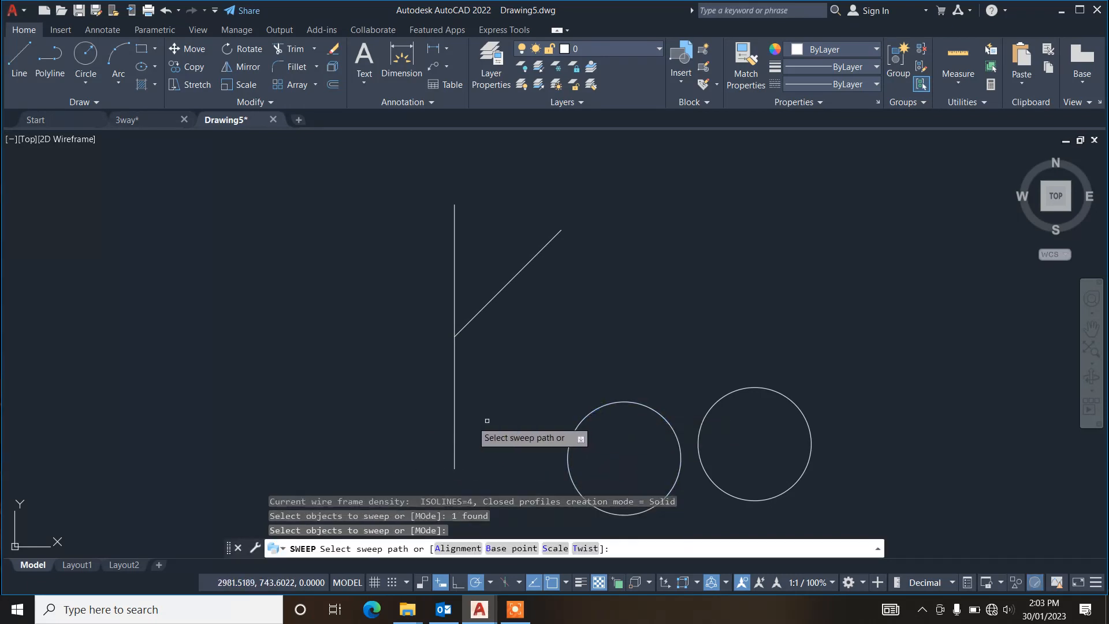
pyautogui.click(455, 422)
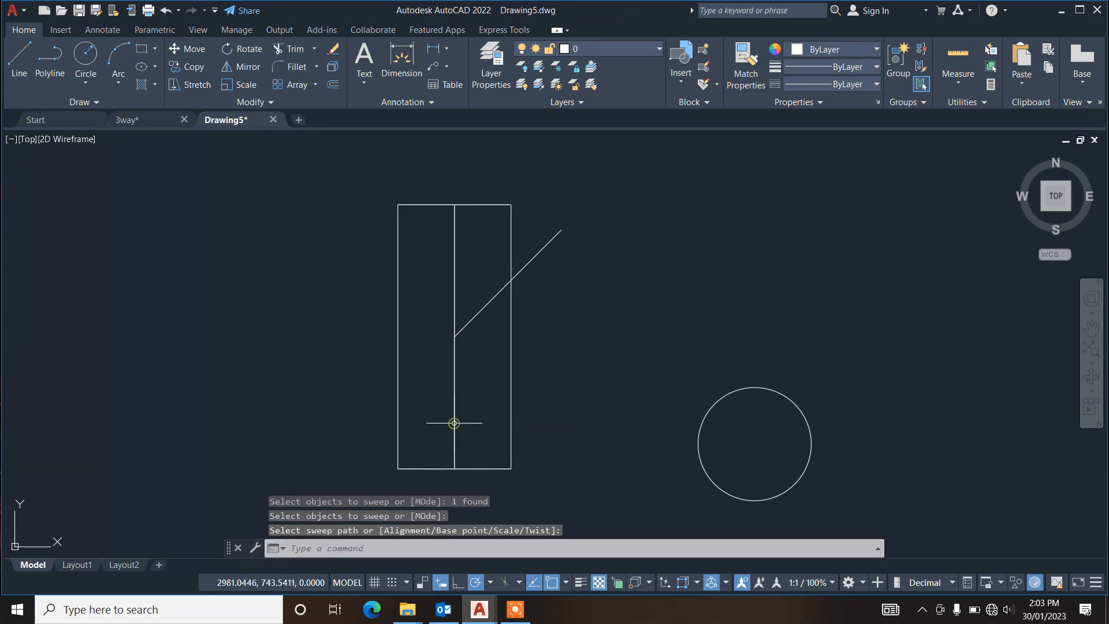
# Step: Sweep the remaining circle along the 45° line to form the branch pipe solid
pyautogui.press('Return')
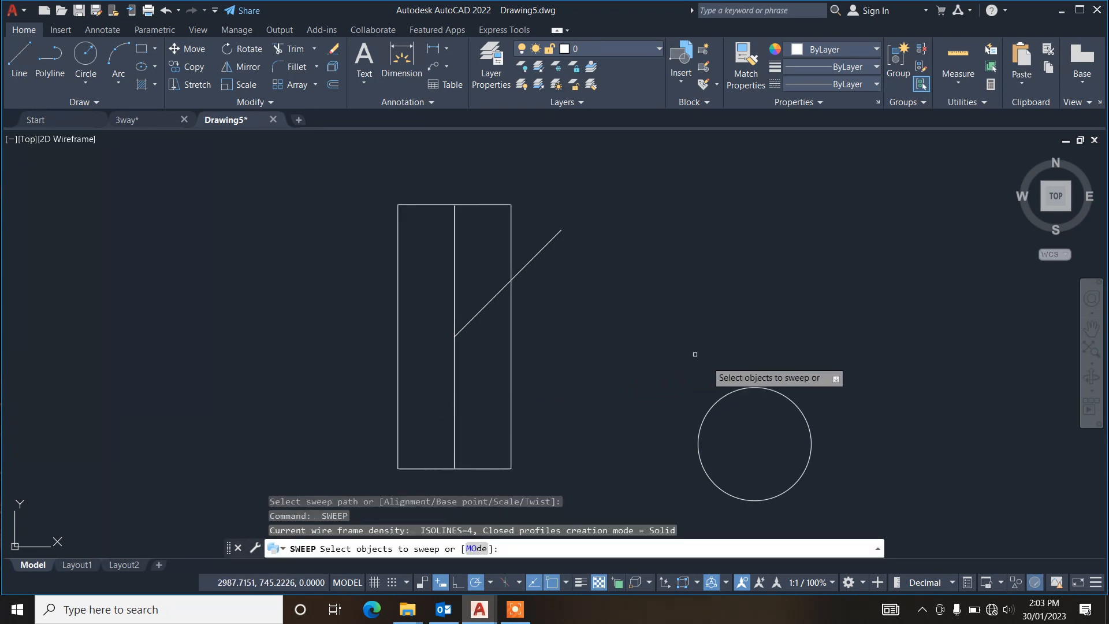
pyautogui.click(733, 394)
pyautogui.press('Return')
pyautogui.click(535, 257)
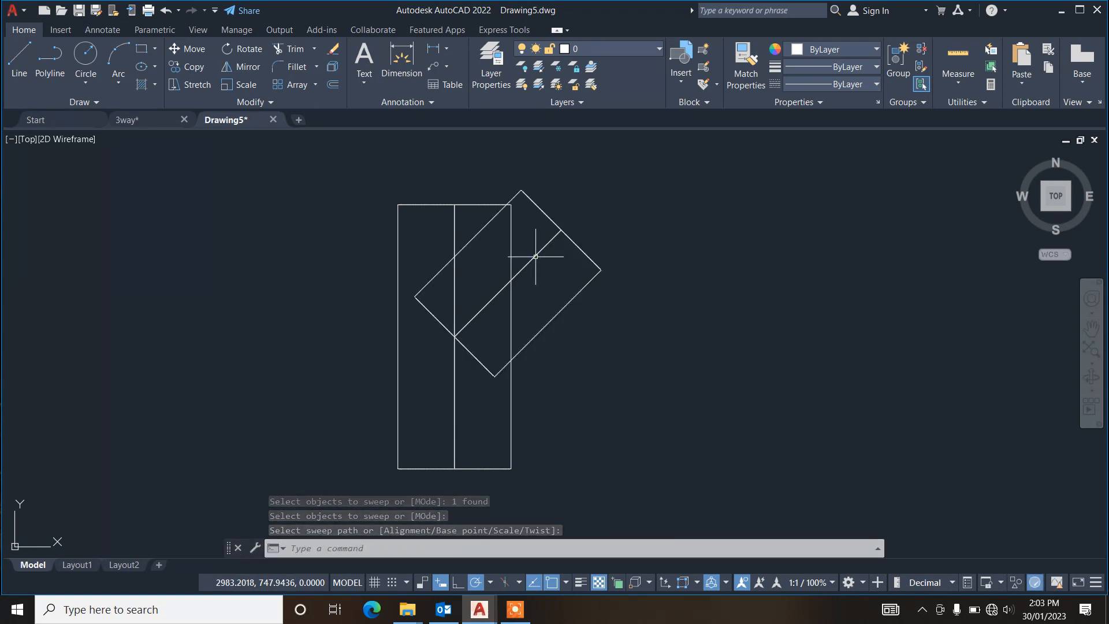
pyautogui.press('Escape')
pyautogui.press('Escape')
pyautogui.press('Escape')
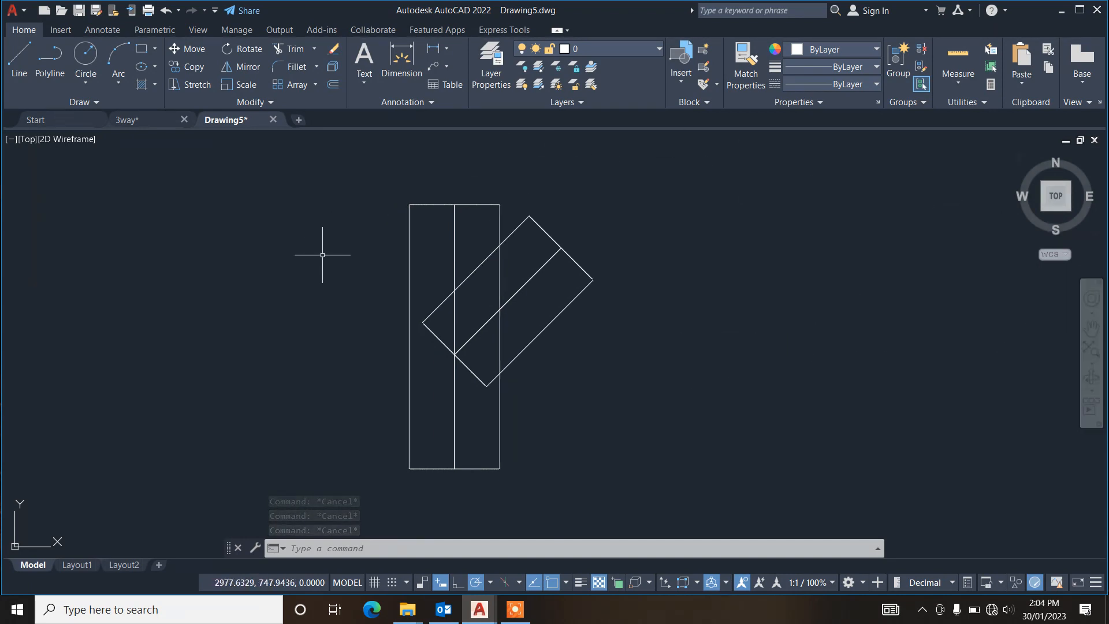
# Step: Set the visual style to Shaded and view the pipes from the SE Isometric direction
pyautogui.click(51, 142)
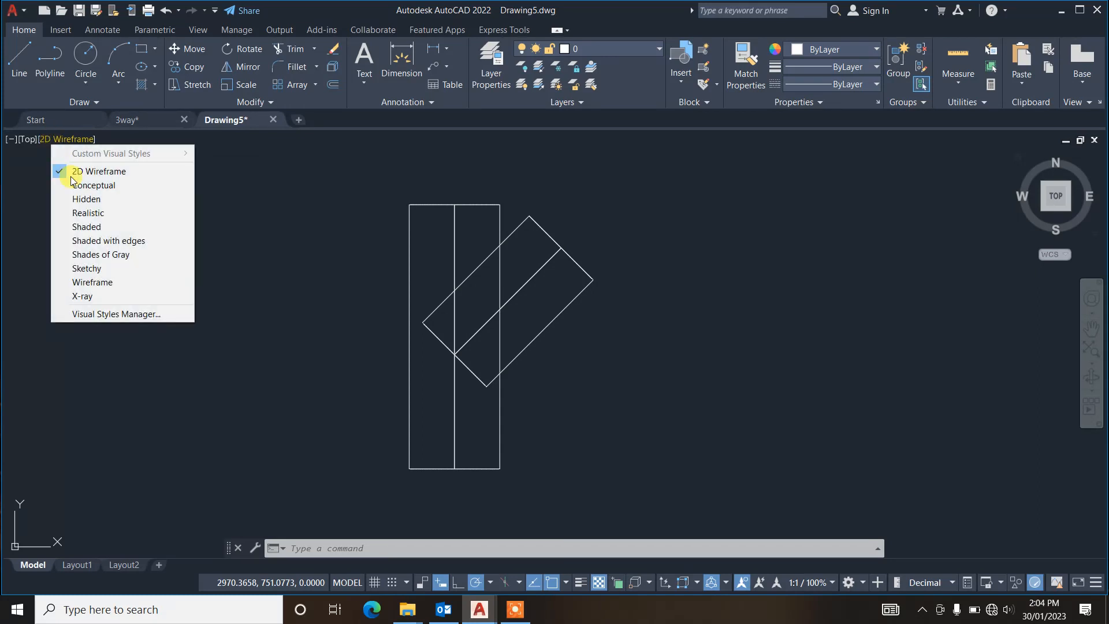
pyautogui.click(105, 228)
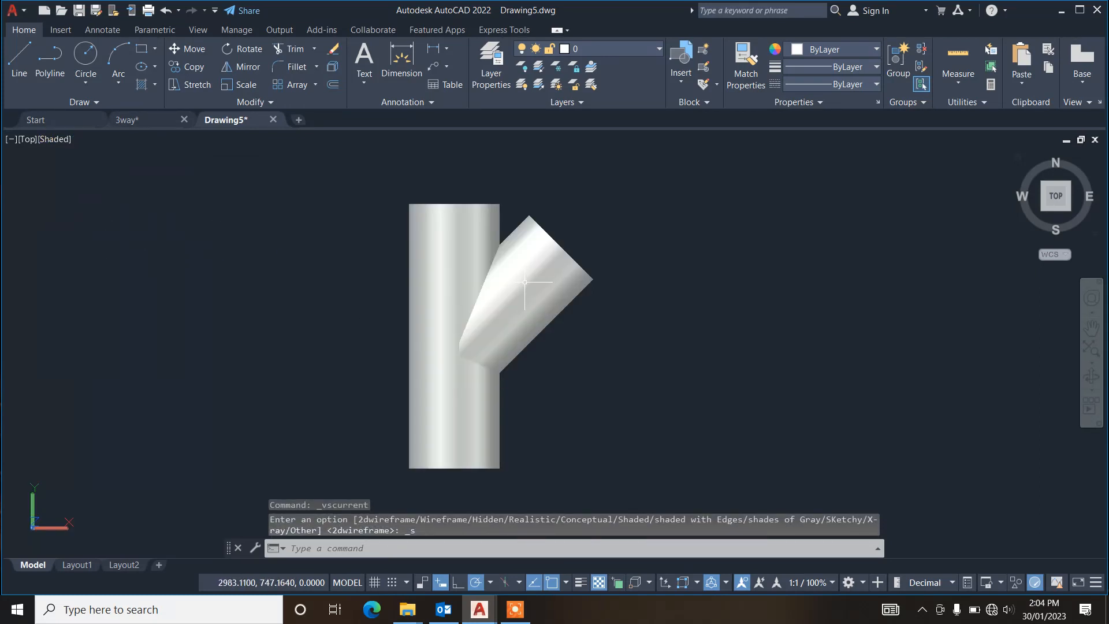
pyautogui.moveTo(1070, 211)
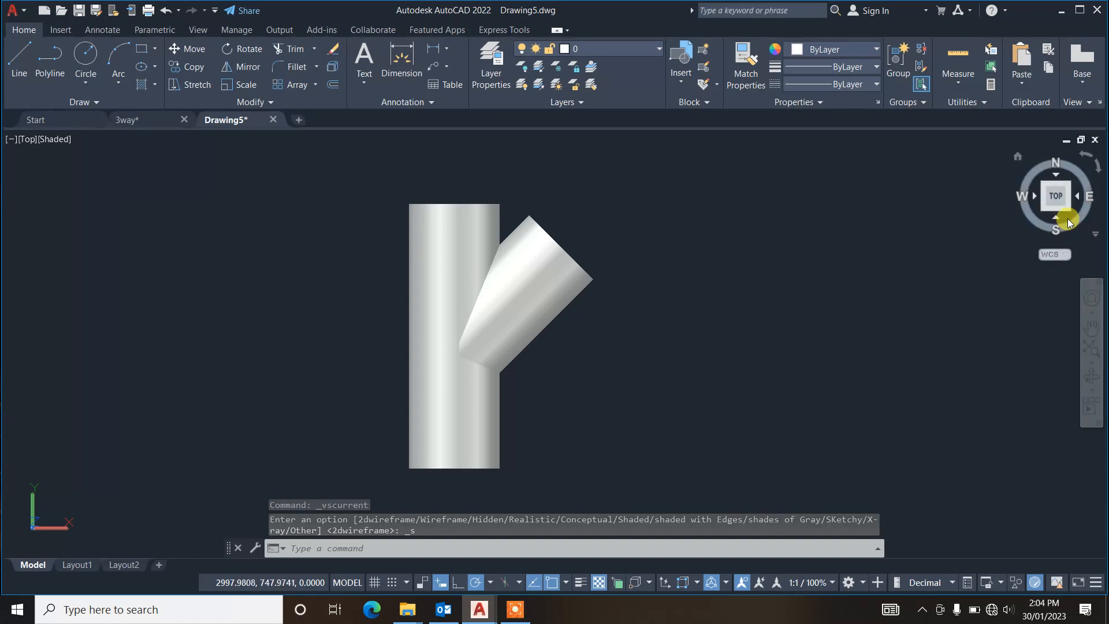
pyautogui.click(1069, 211)
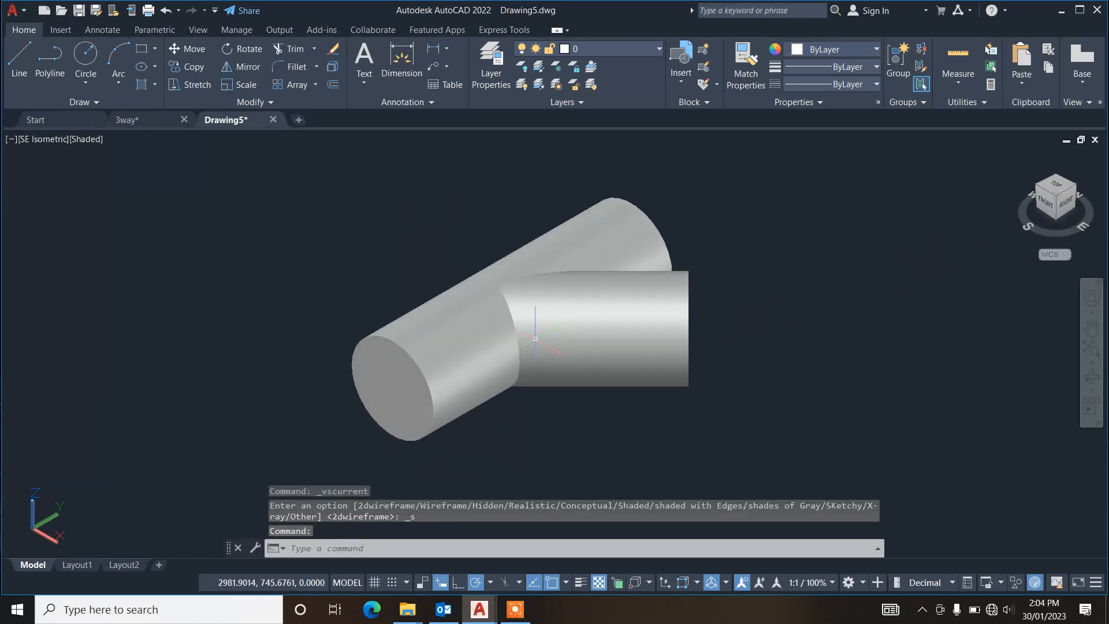
pyautogui.write('sol')
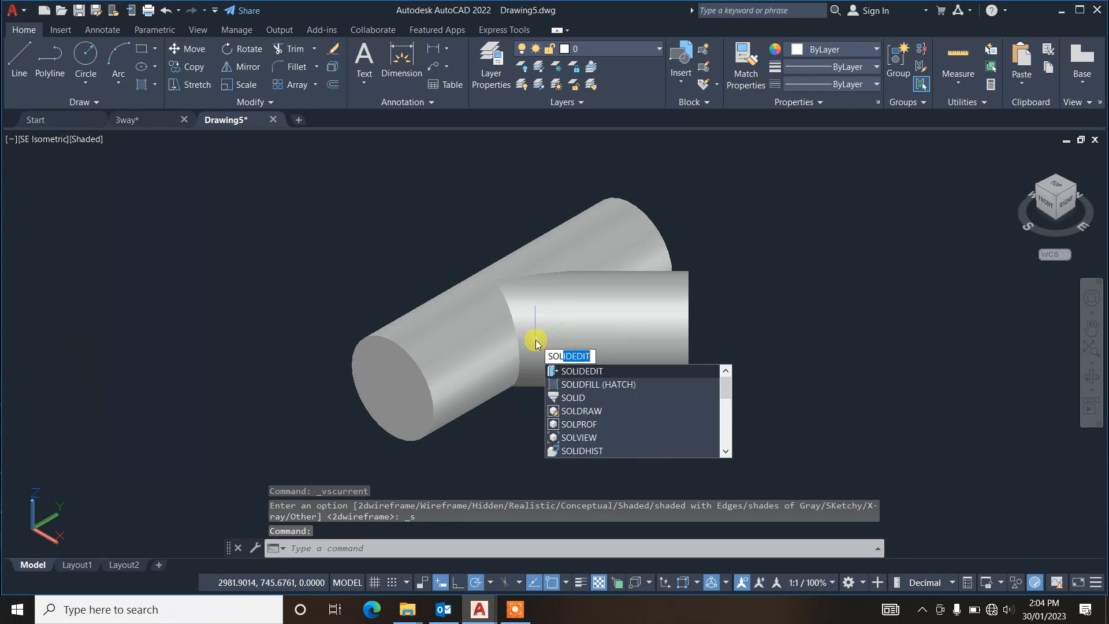
pyautogui.click(595, 371)
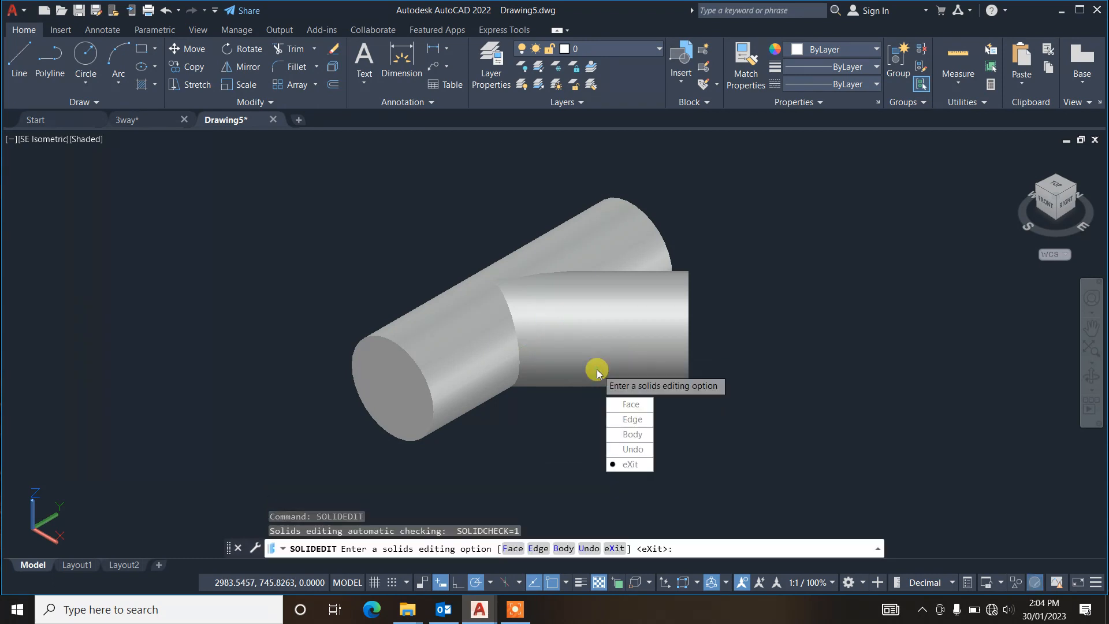
pyautogui.click(630, 434)
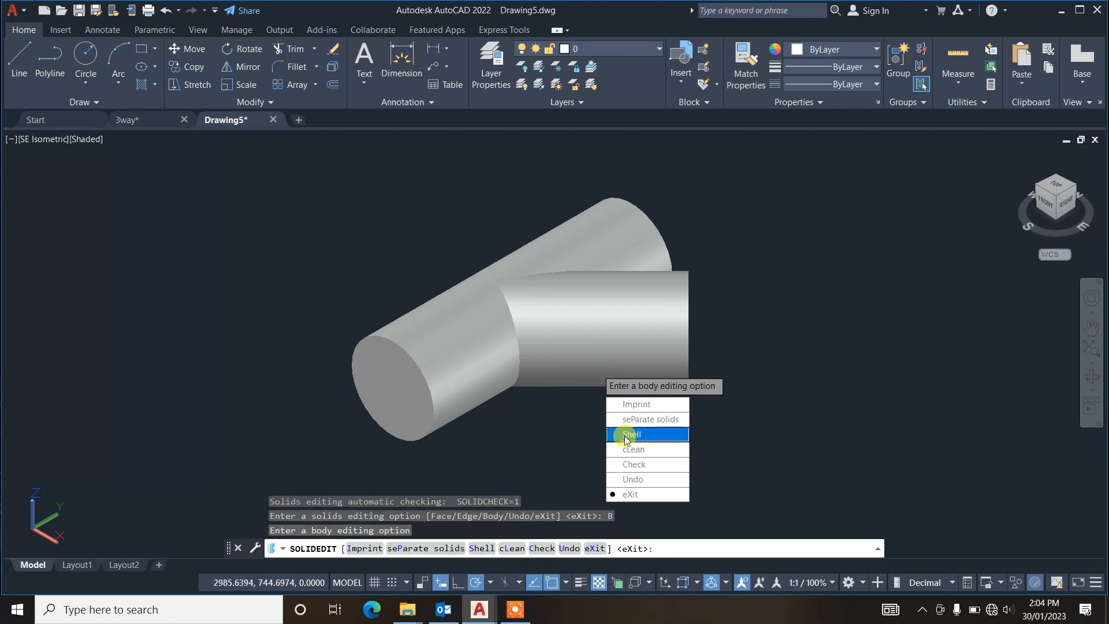
pyautogui.press('Escape')
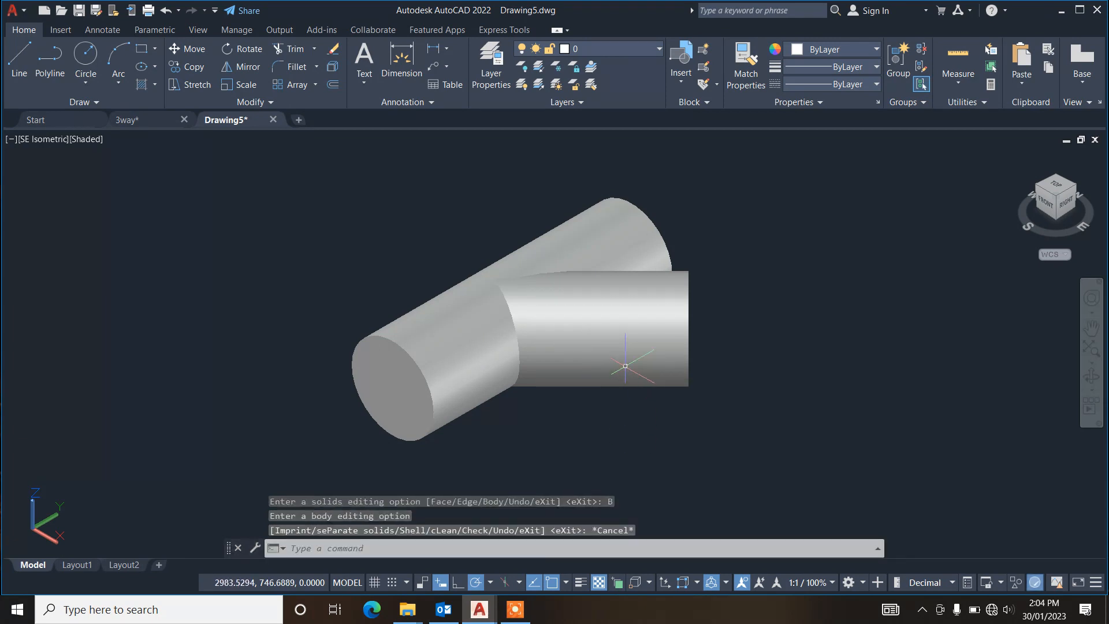
# Step: Union the main pipe and the angled branch into a single solid
pyautogui.click(625, 340)
pyautogui.click(456, 347)
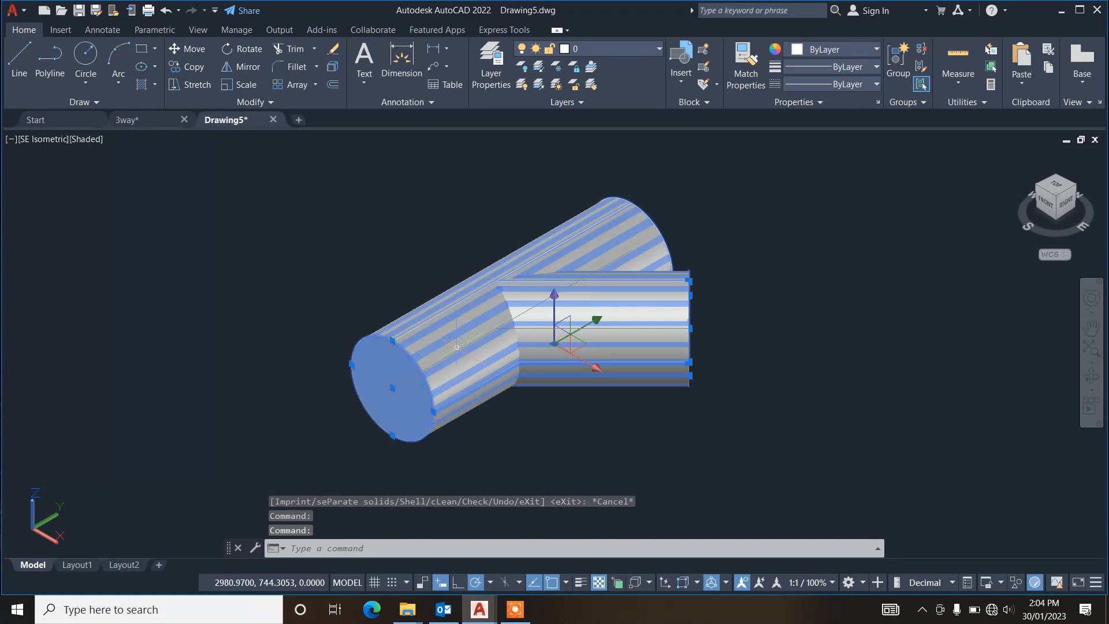
pyautogui.write('UNIO')
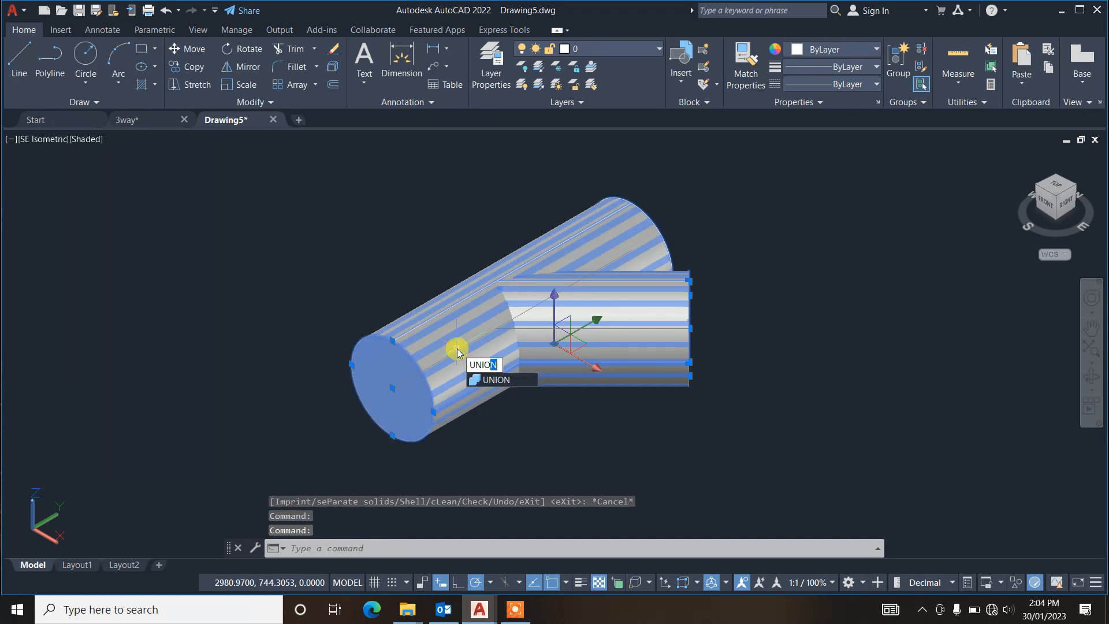
pyautogui.press('Return')
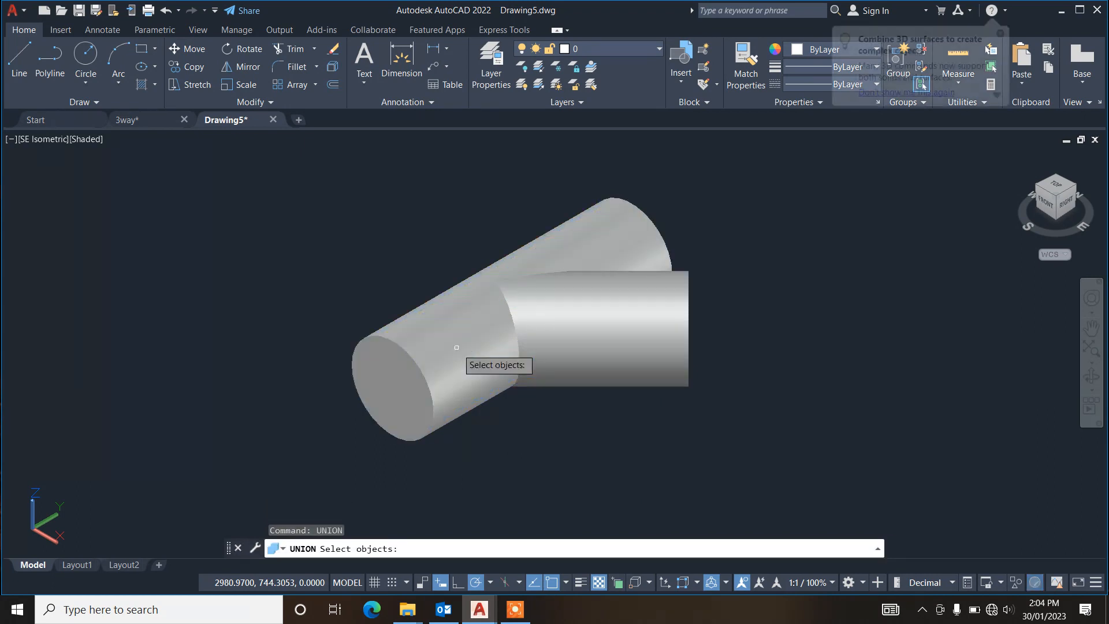
pyautogui.click(457, 350)
pyautogui.click(568, 330)
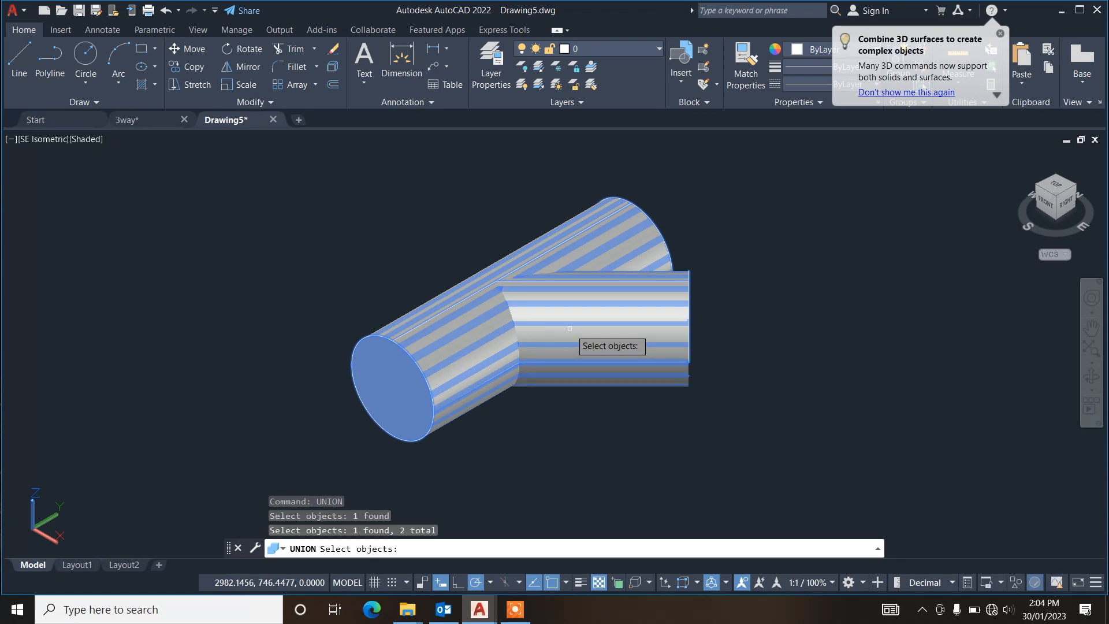
pyautogui.press('Return')
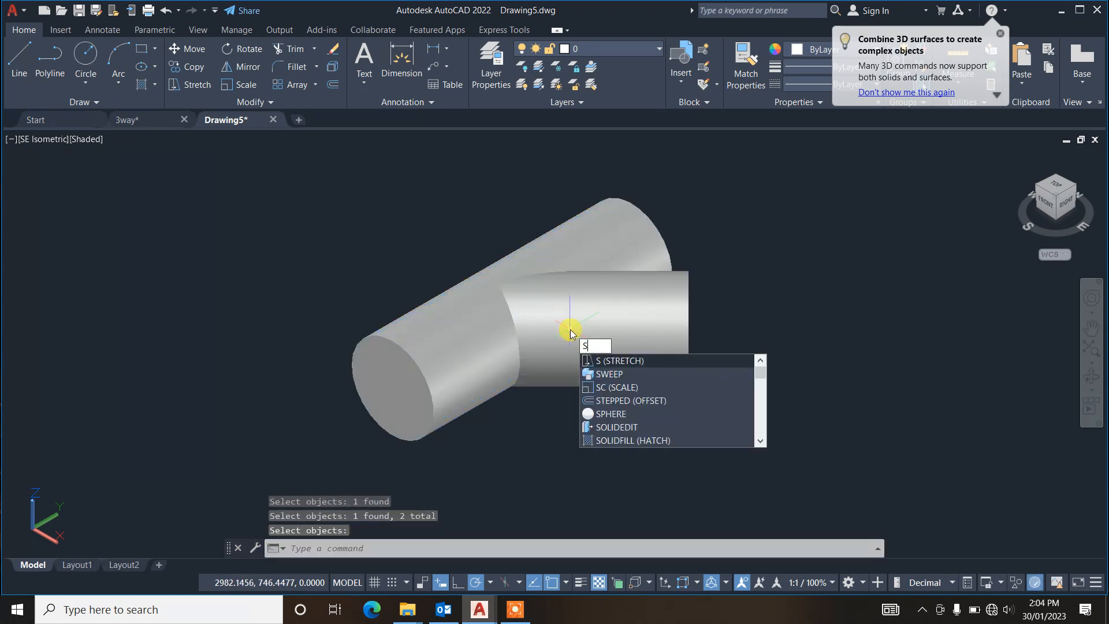
# Step: Start a SOLIDEDIT body Shell on the joined pipe solid and remove its three circular end faces from the shell selection
pyautogui.write('Soli')
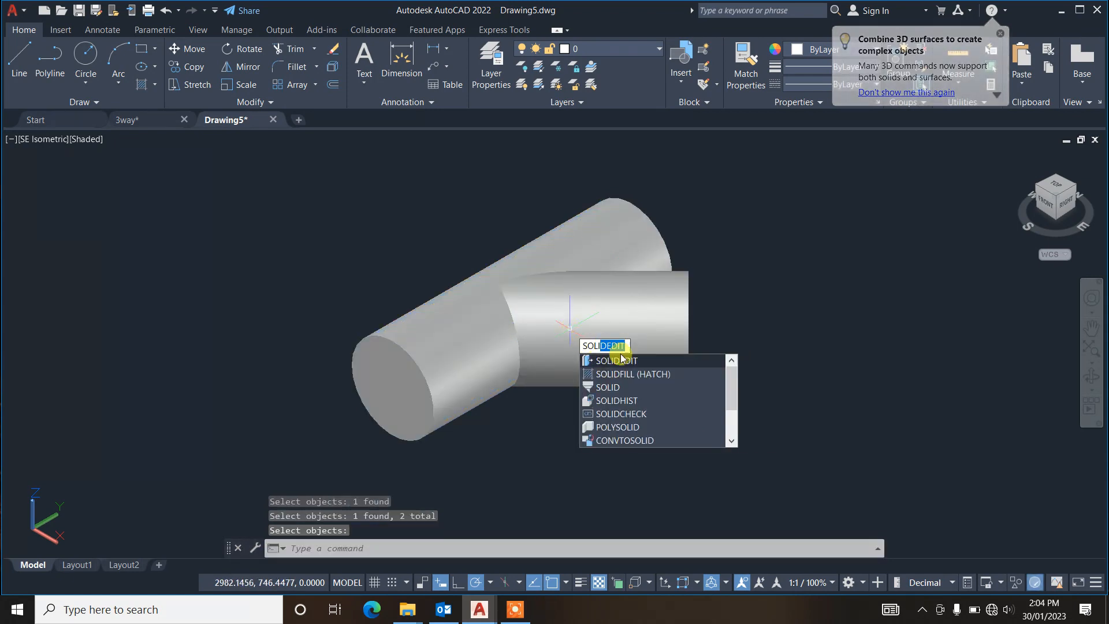
pyautogui.click(635, 362)
pyautogui.click(664, 424)
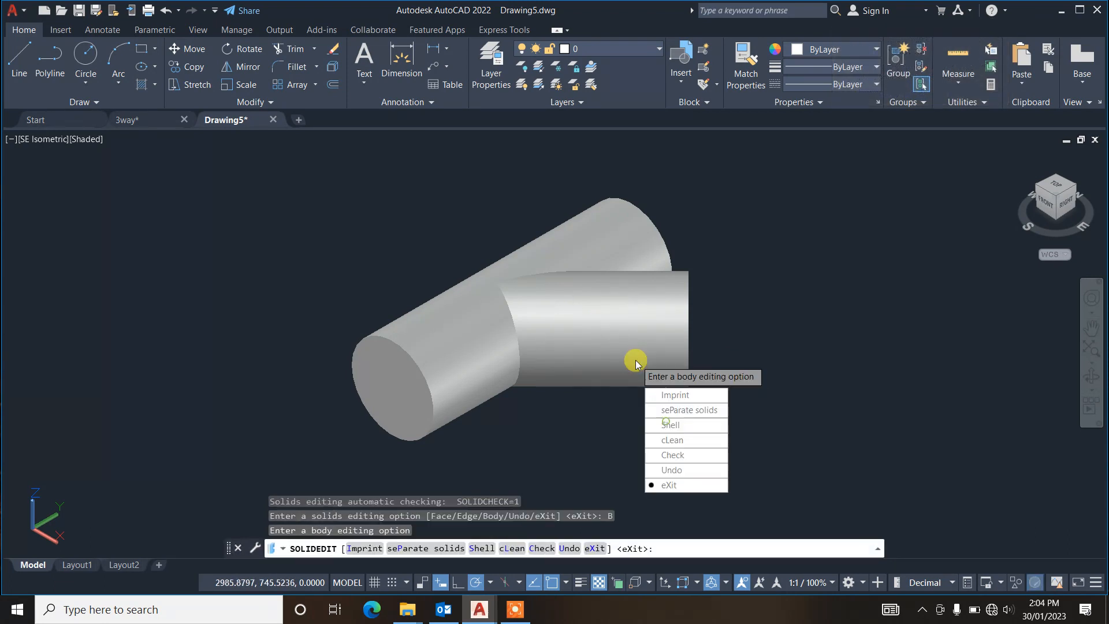
pyautogui.click(675, 425)
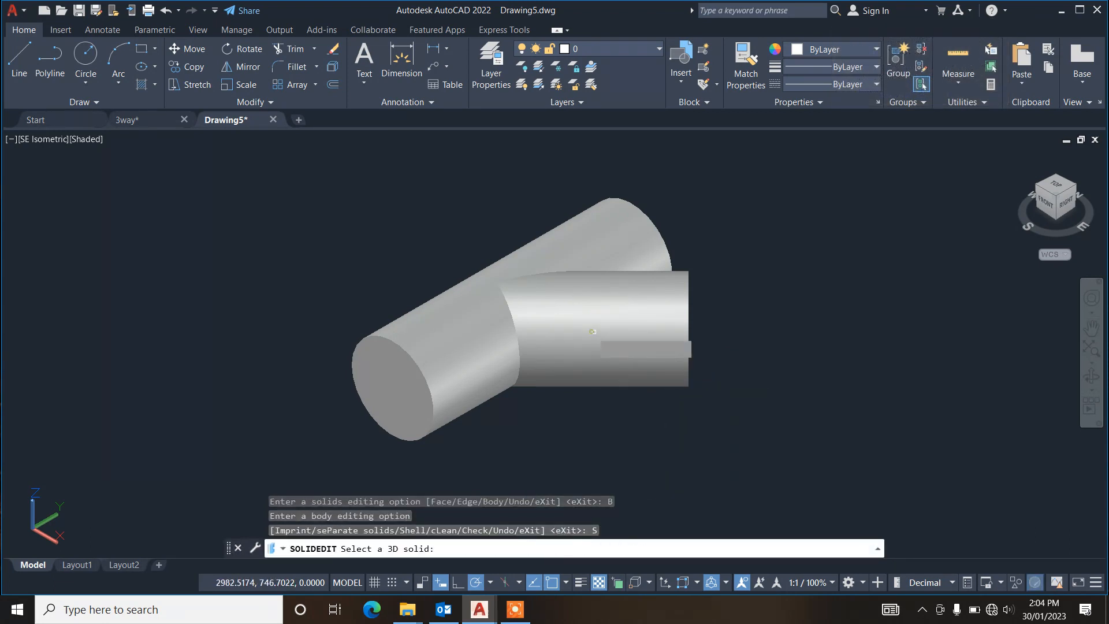
pyautogui.click(590, 330)
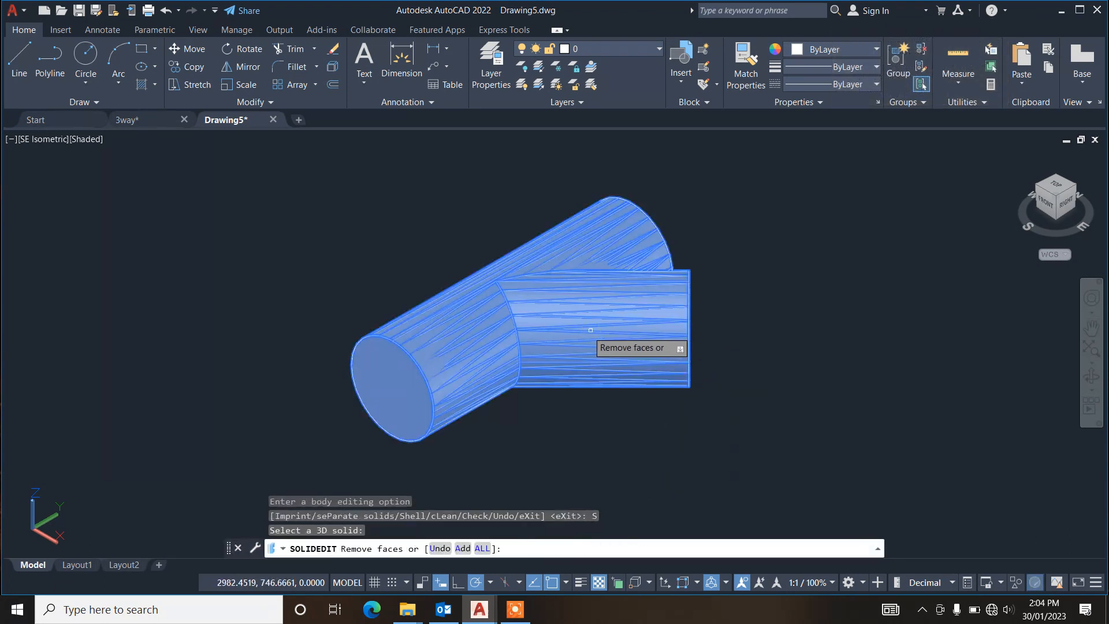
pyautogui.click(383, 388)
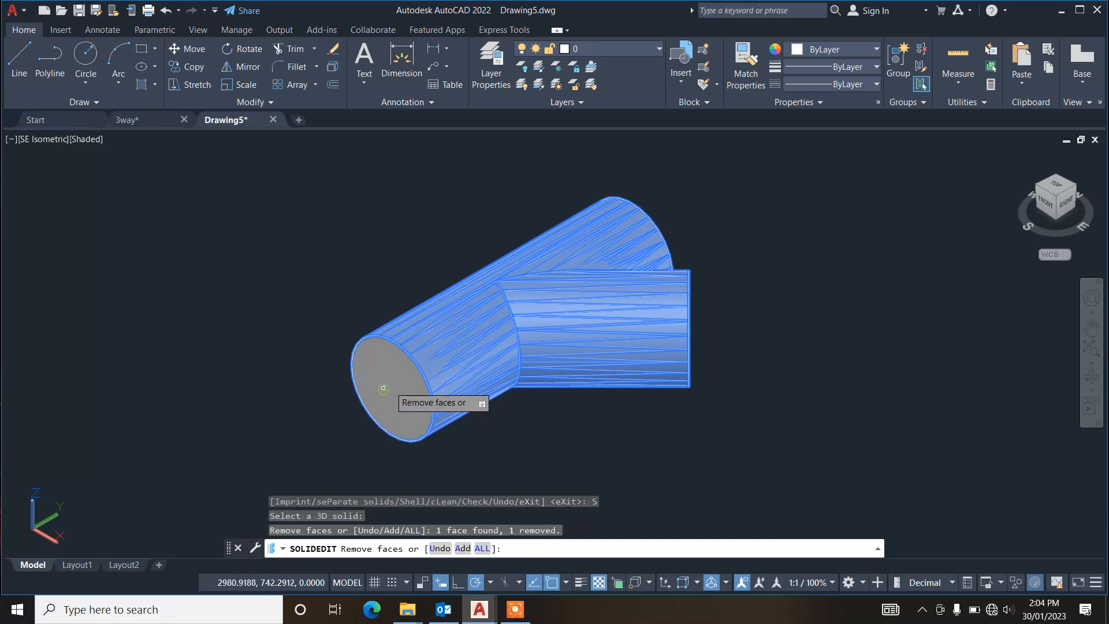
pyautogui.click(1092, 377)
pyautogui.moveTo(924, 378); pyautogui.dragTo(739, 388)
pyautogui.press('Escape')
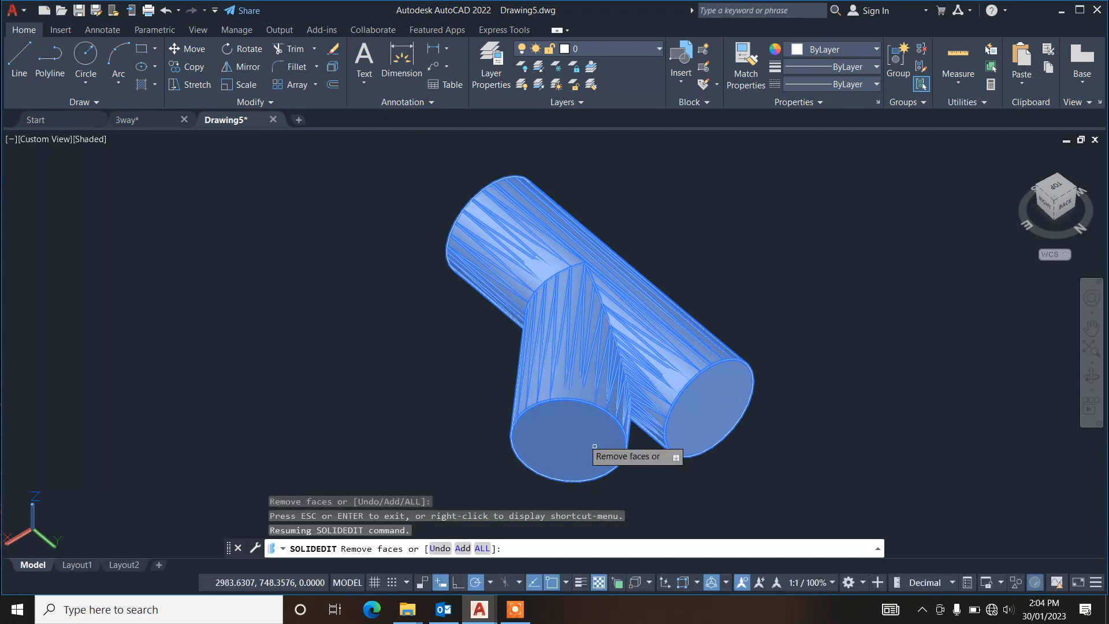
pyautogui.click(566, 442)
pyautogui.click(676, 424)
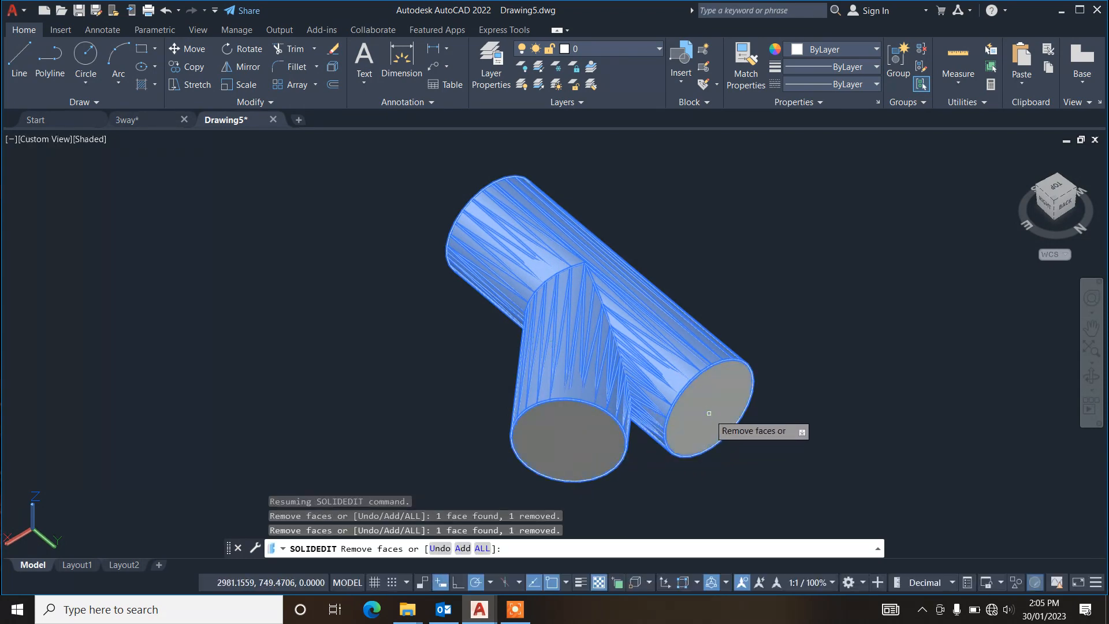
# Step: Hollow out the joined pipe solid with a shell offset distance of .10 and exit solid editing
pyautogui.press('Return')
pyautogui.write('.')
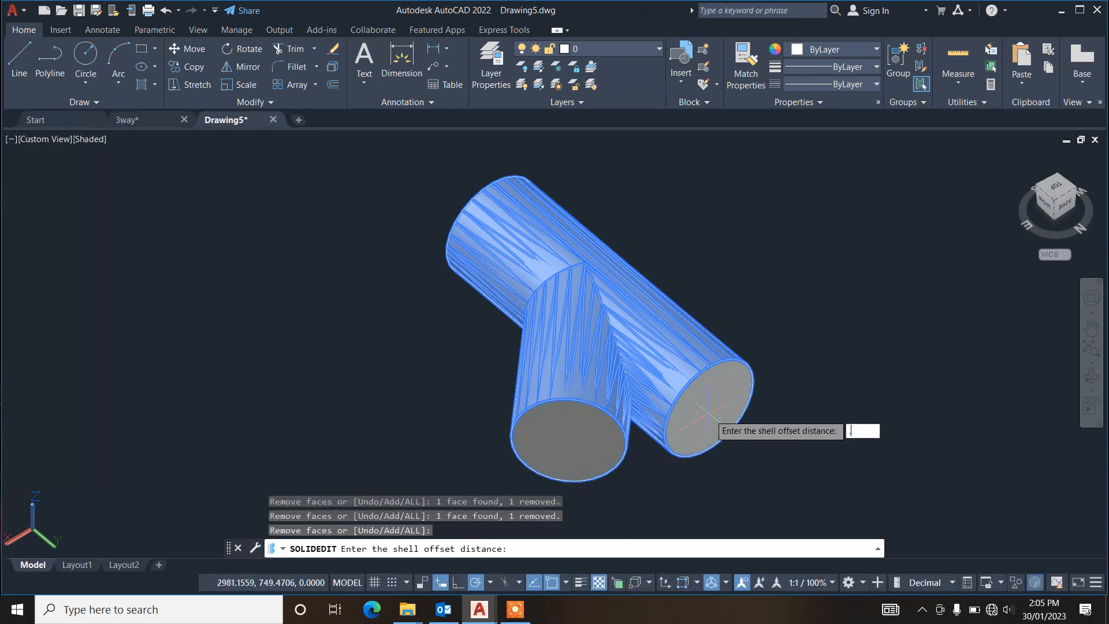
pyautogui.write('10')
pyautogui.press('Return')
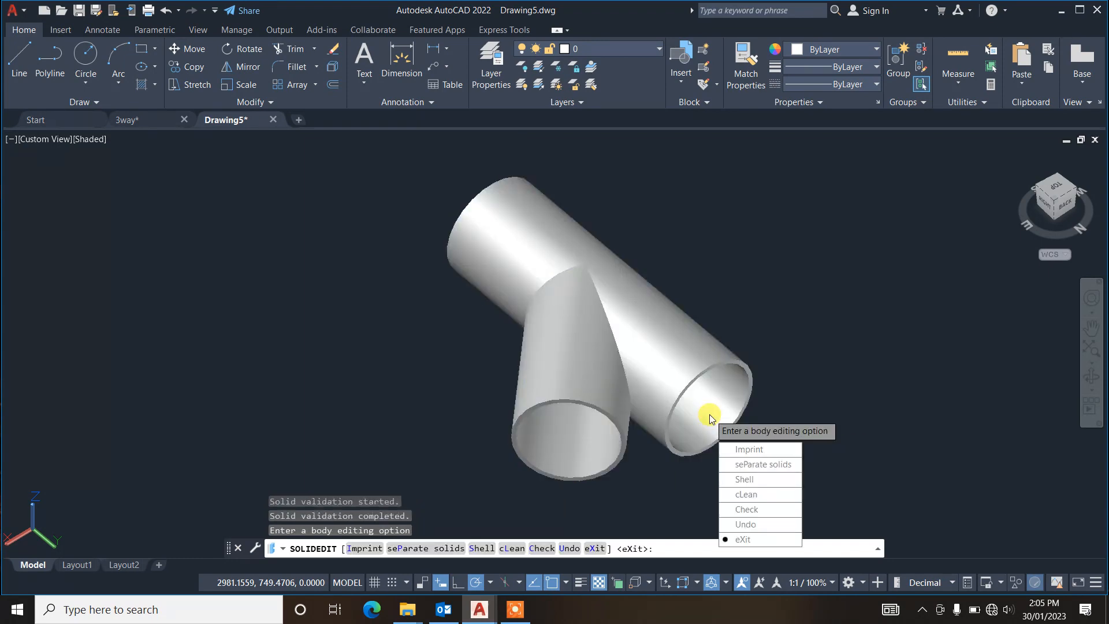
pyautogui.press('Return')
pyautogui.press('Escape')
pyautogui.press('Escape')
pyautogui.press('Escape')
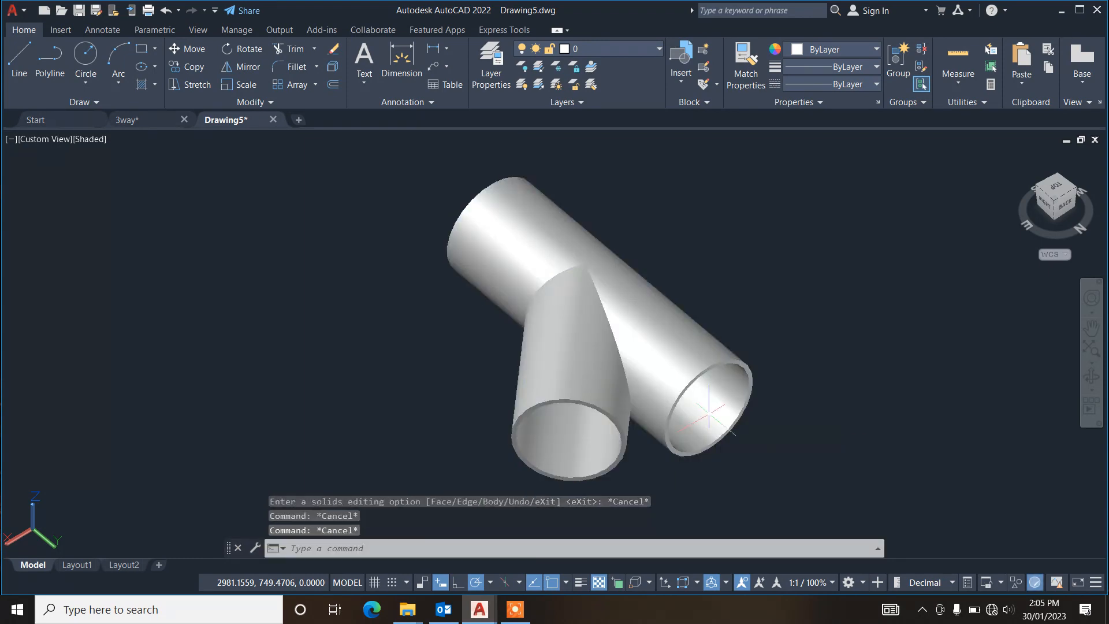
# Step: Open the render environment and exposure settings with RENDEREXPOSURE and turn the Environment on
pyautogui.click(1091, 377)
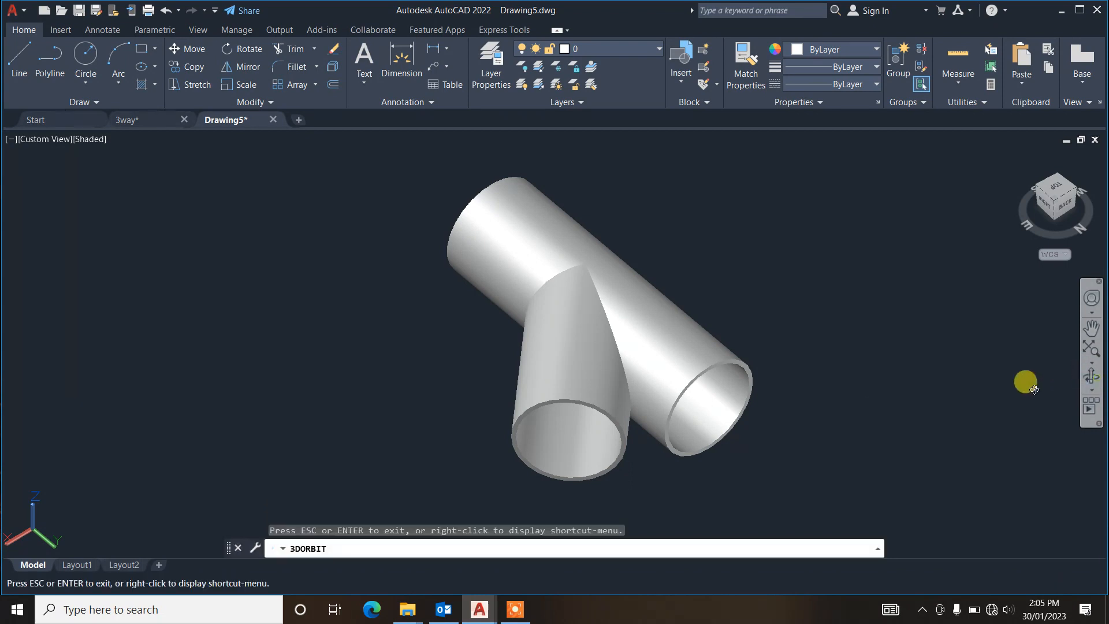
pyautogui.moveTo(798, 449); pyautogui.dragTo(804, 344)
pyautogui.moveTo(812, 343); pyautogui.dragTo(705, 427)
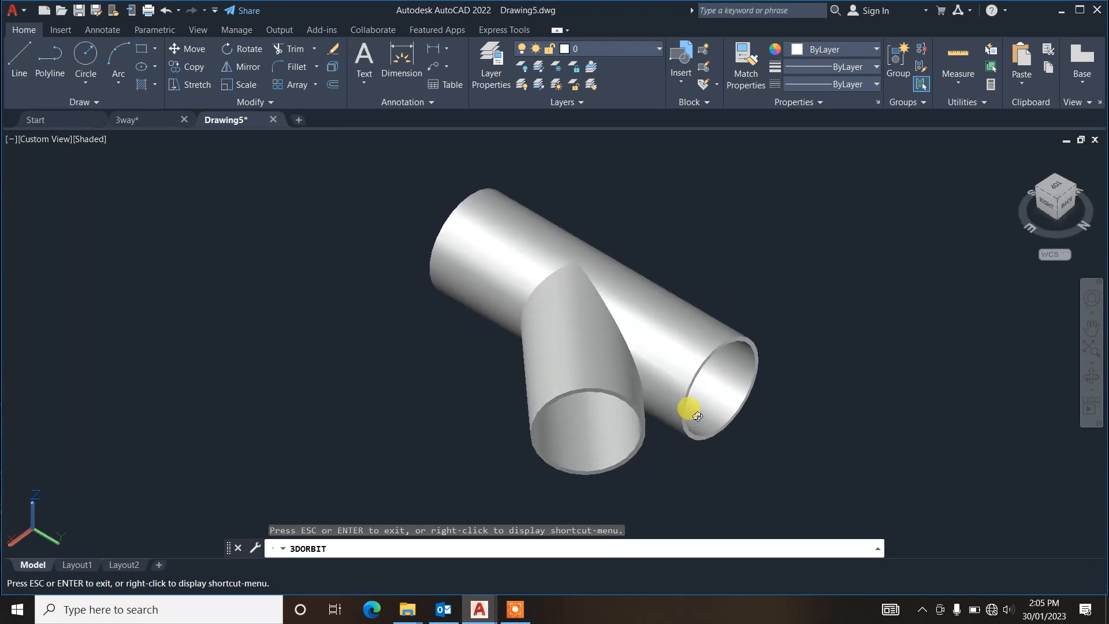
pyautogui.press('Escape')
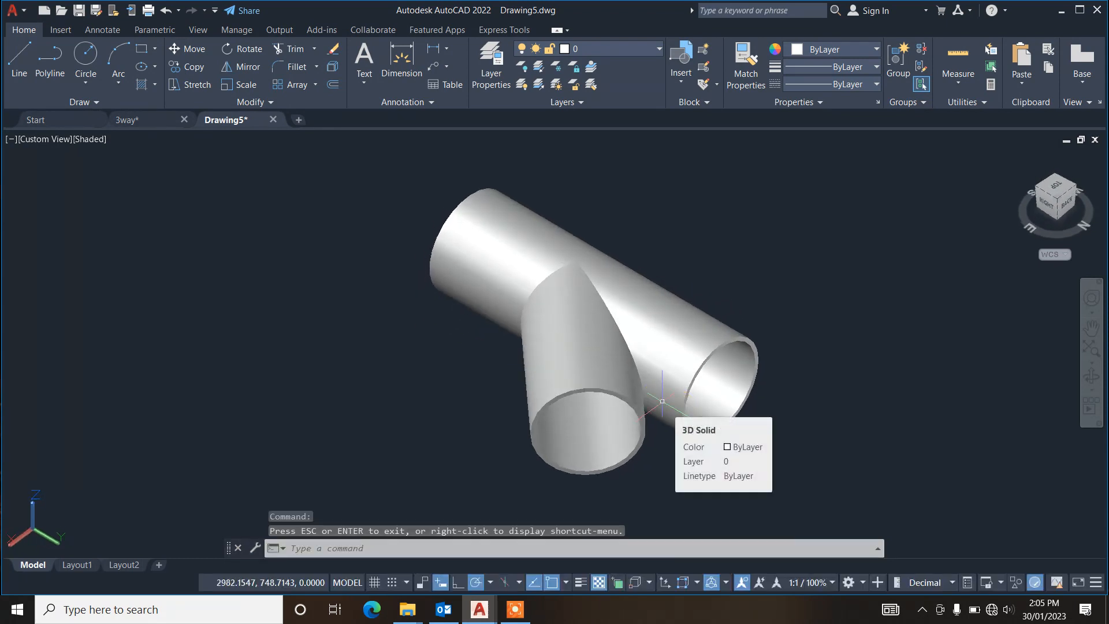
pyautogui.write('REx')
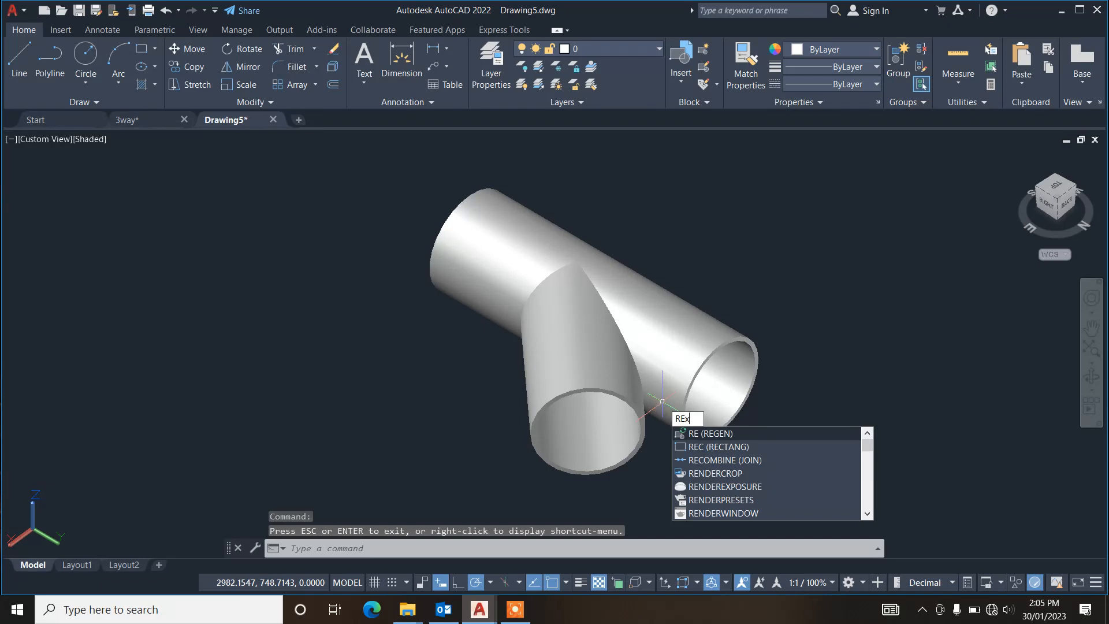
pyautogui.press('Return')
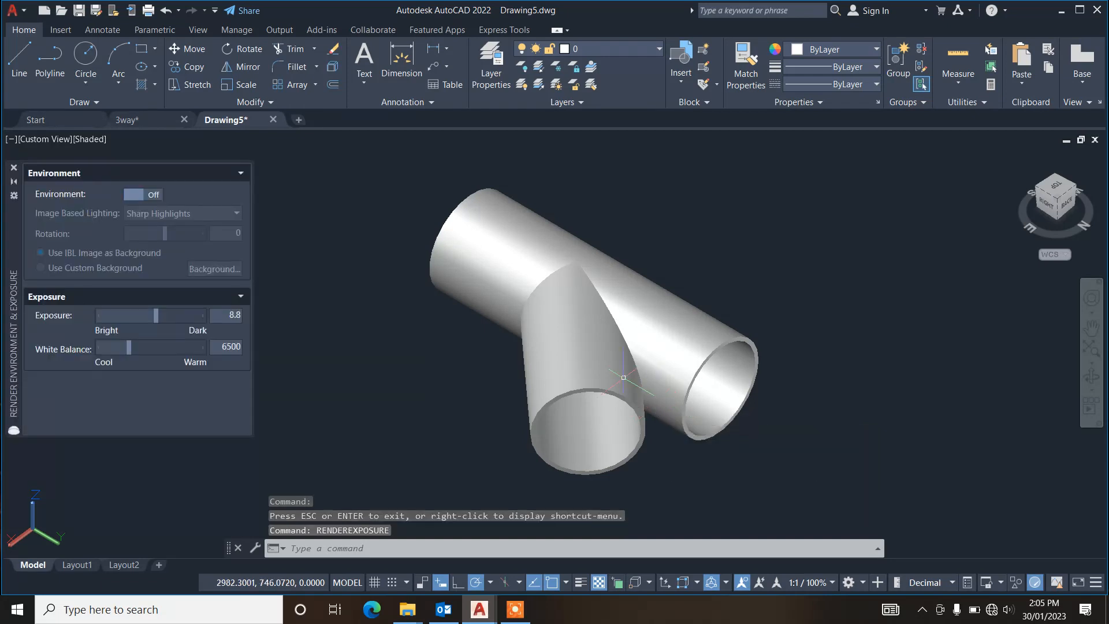
pyautogui.click(158, 199)
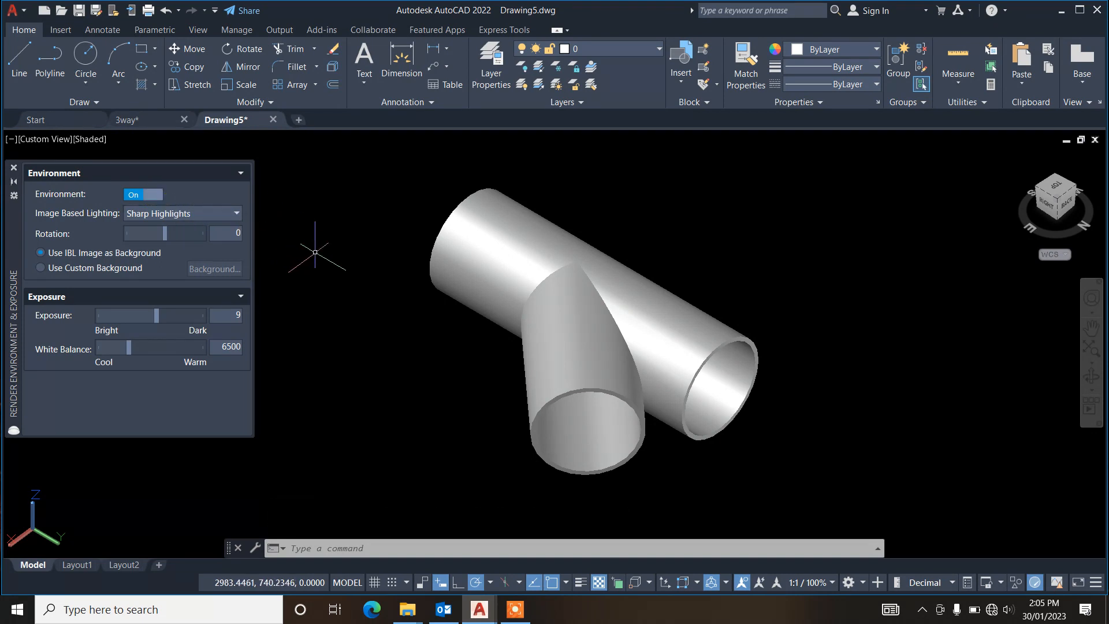
# Step: Open the materials browser with the MAT command
pyautogui.write('Ma')
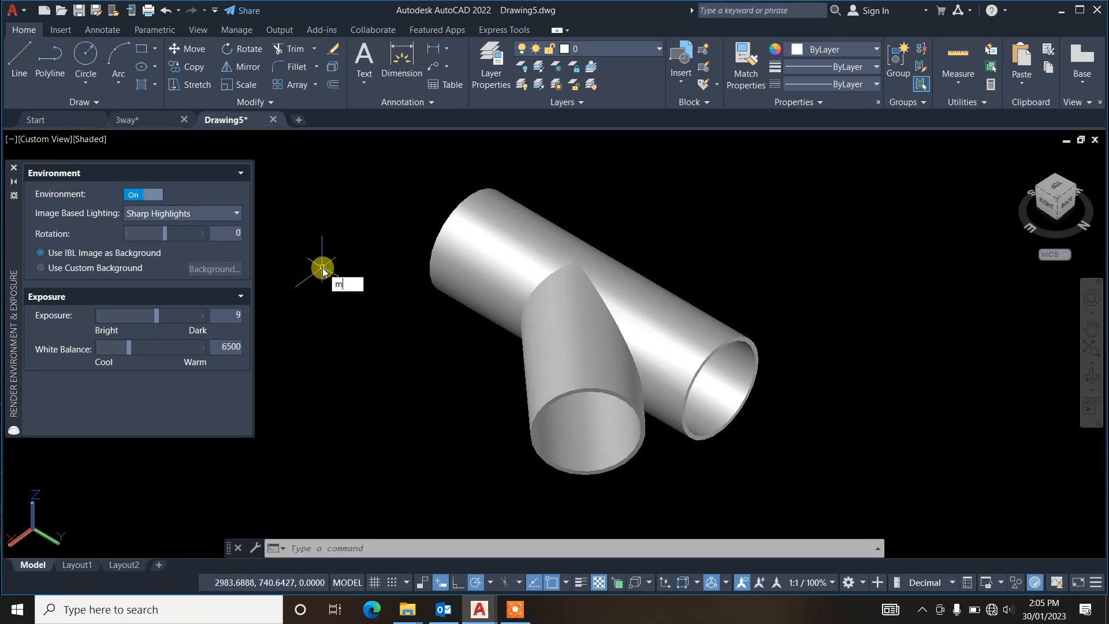
pyautogui.write('t')
pyautogui.press('Return')
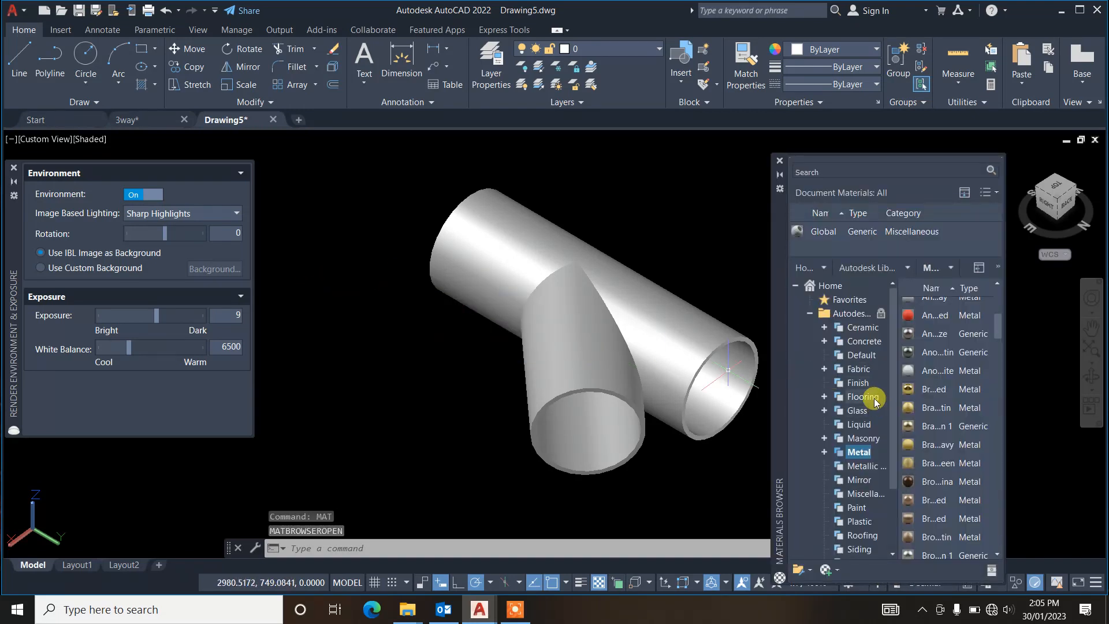
# Step: Look through the Finish, Flooring, Glass, Liquid and Masonry categories of the Autodesk material library
pyautogui.click(859, 383)
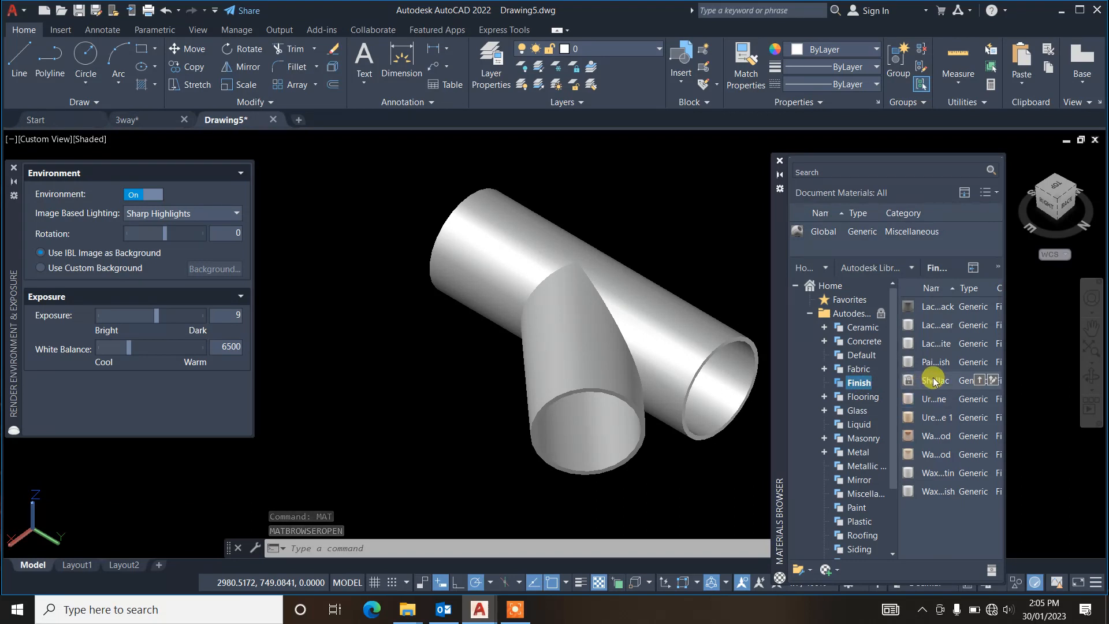
pyautogui.moveTo(945, 438)
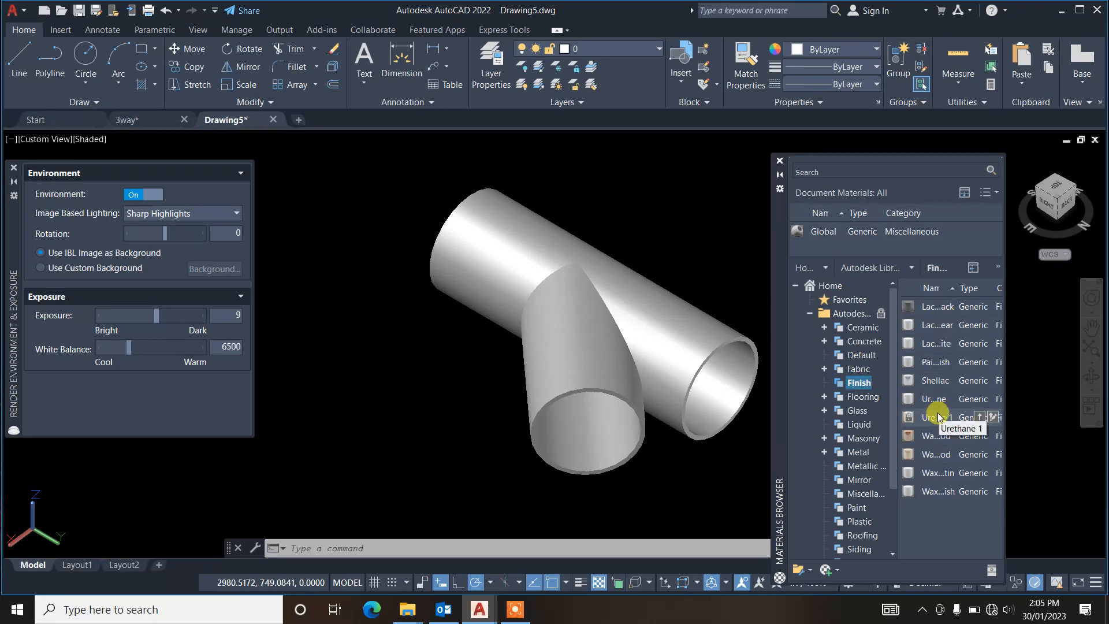
pyautogui.click(862, 396)
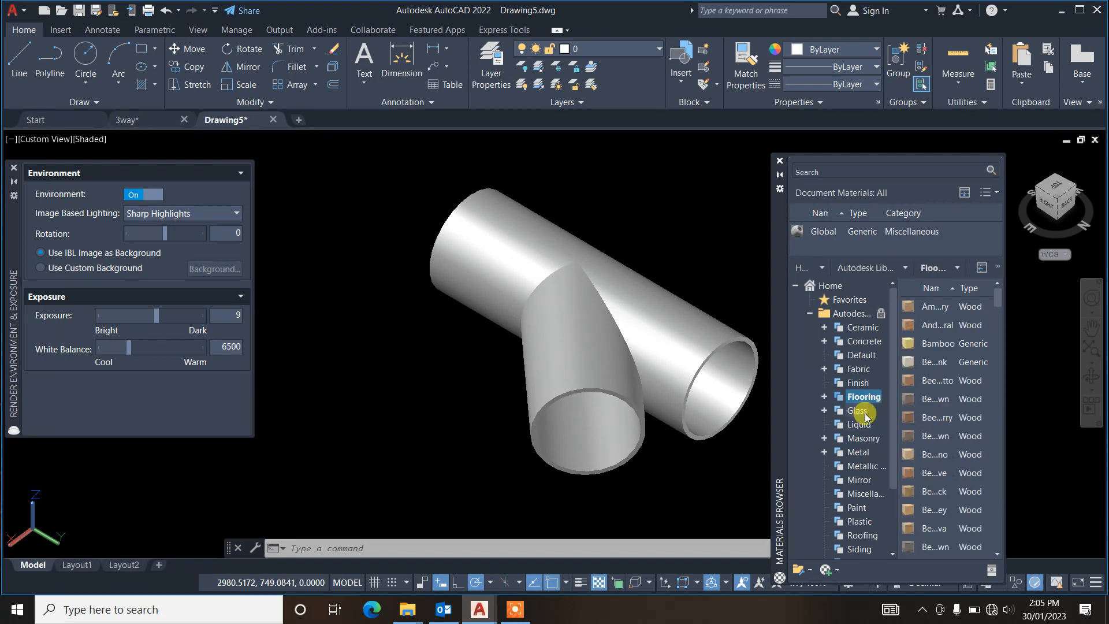
pyautogui.click(865, 414)
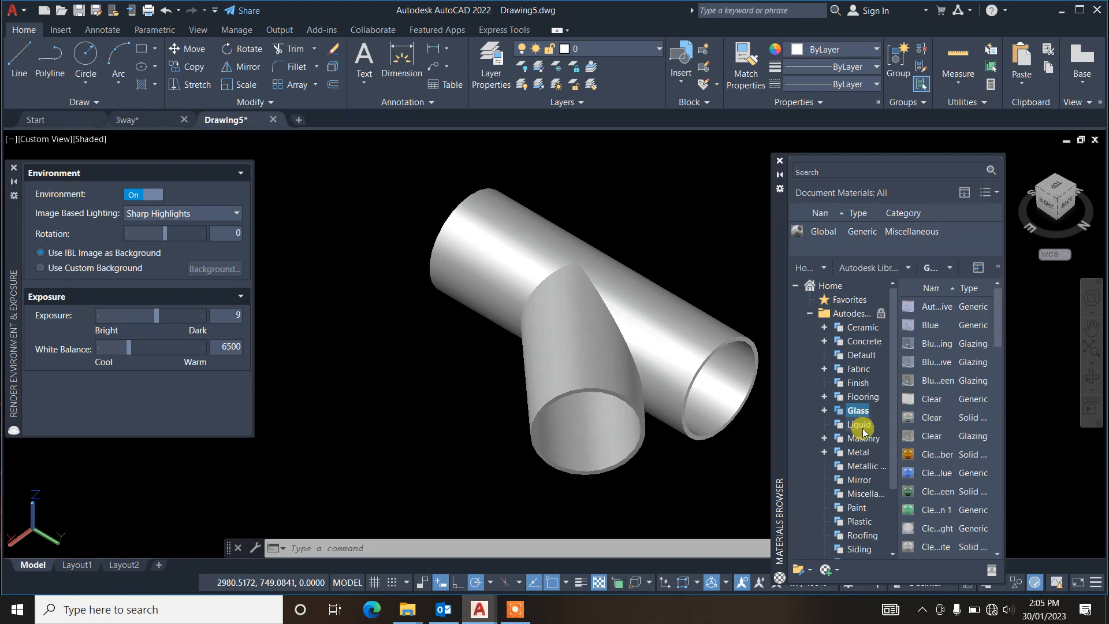
pyautogui.click(862, 428)
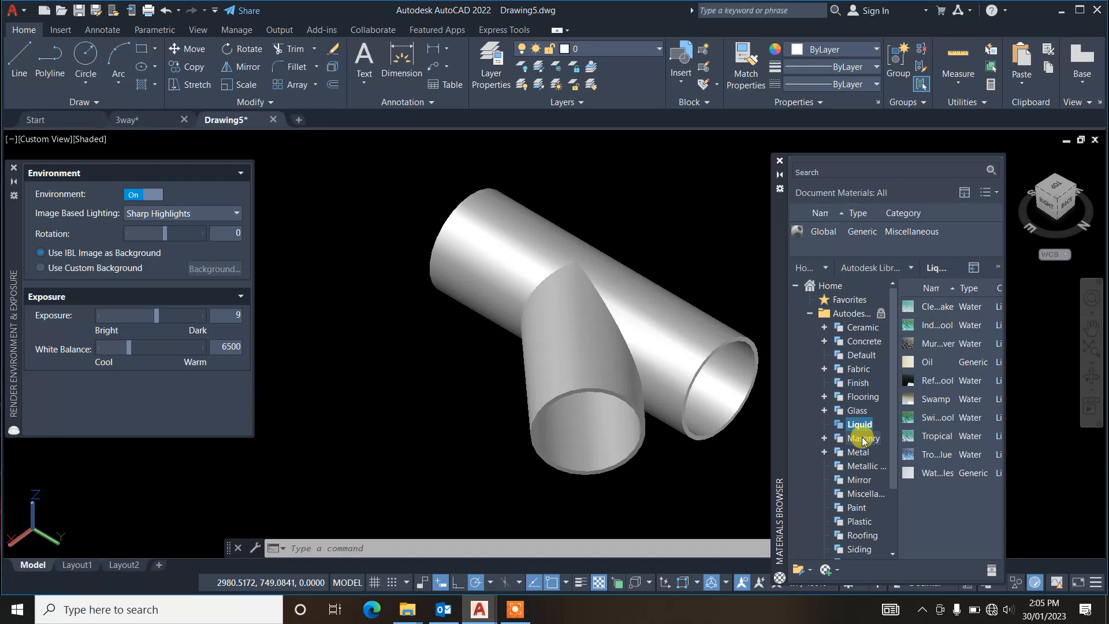
pyautogui.click(863, 439)
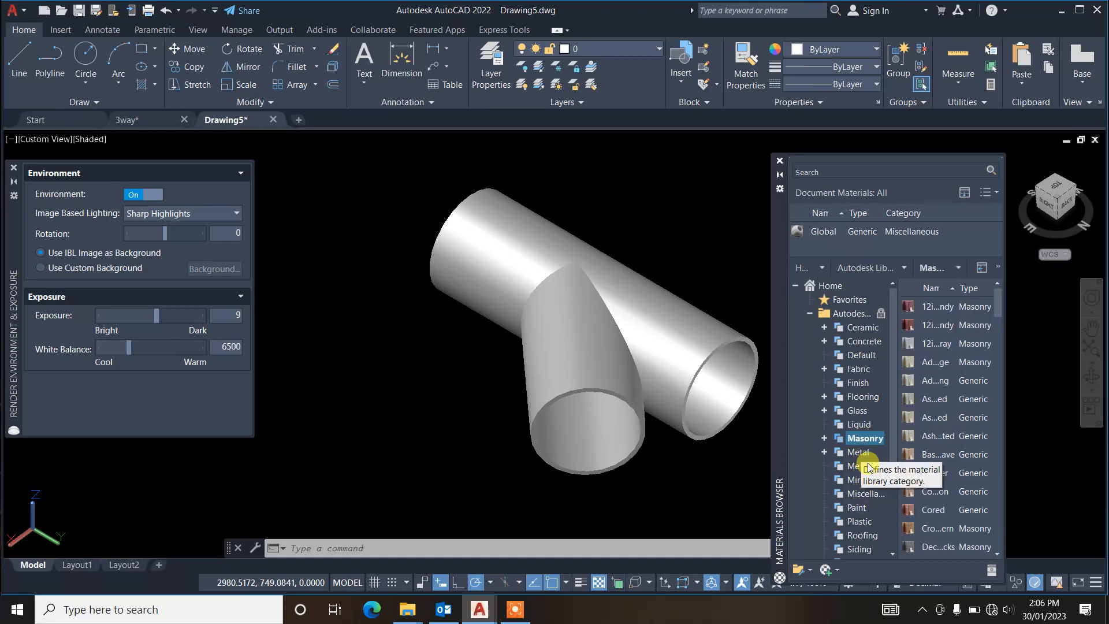
pyautogui.moveTo(941, 360)
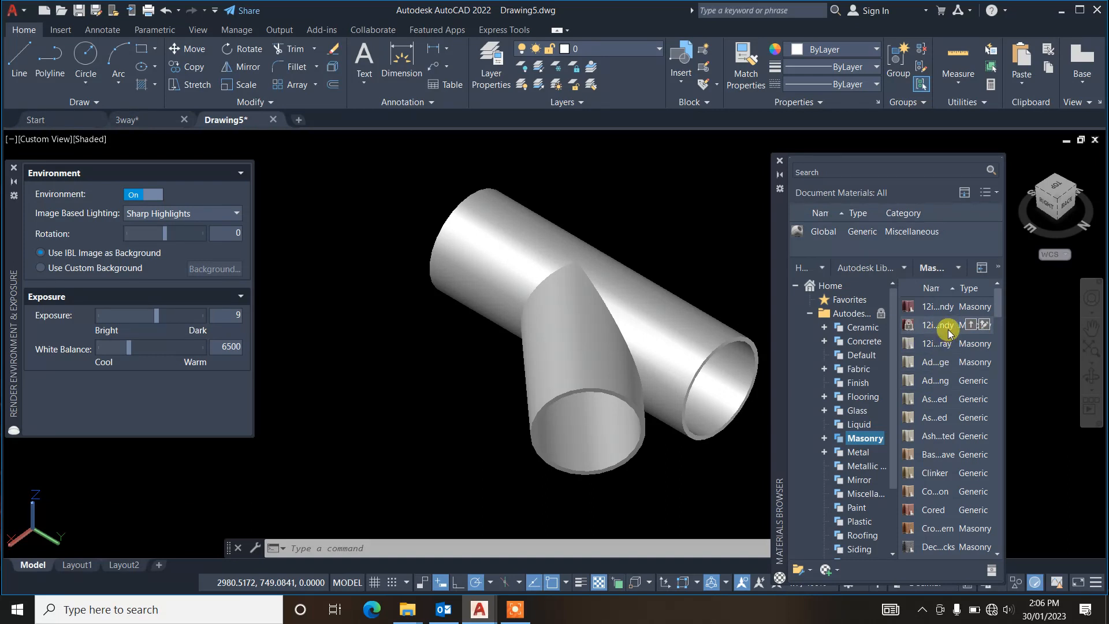
# Step: Apply the Polycarbonate - Smoked material from the Plastic category to the pipe fitting and switch the visual style to Realistic
pyautogui.click(861, 522)
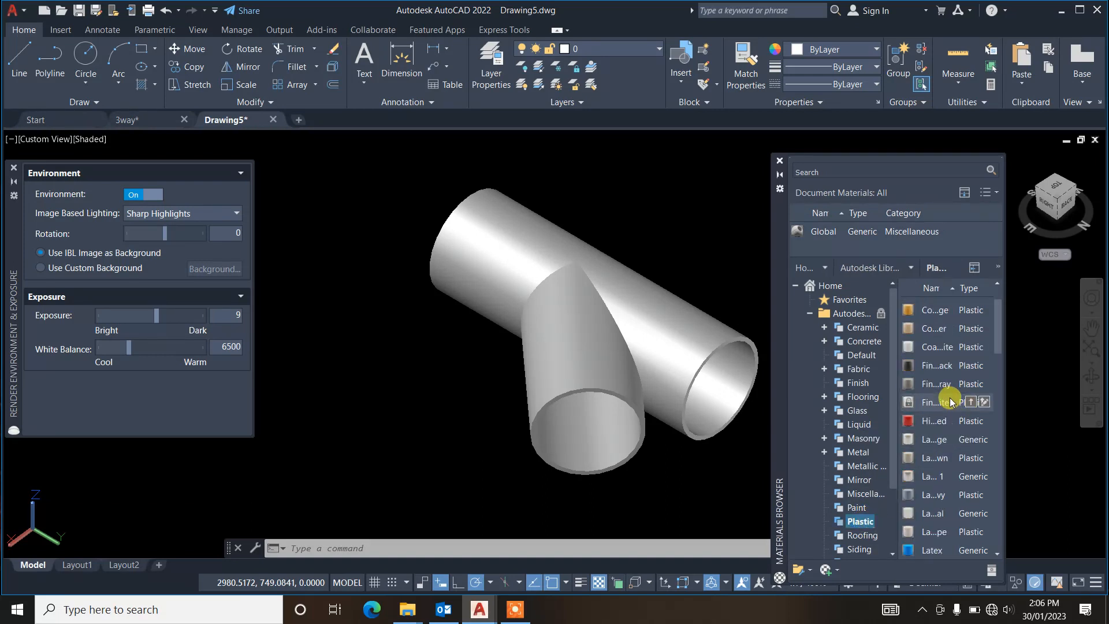
pyautogui.scroll(-4, 948, 404)
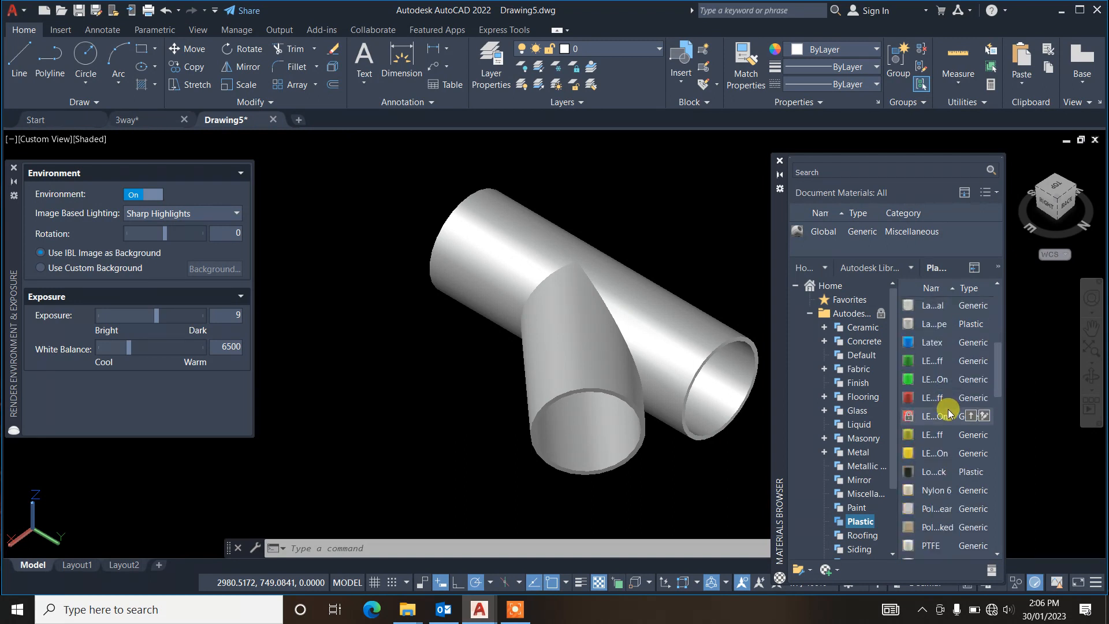
pyautogui.scroll(-1, 946, 419)
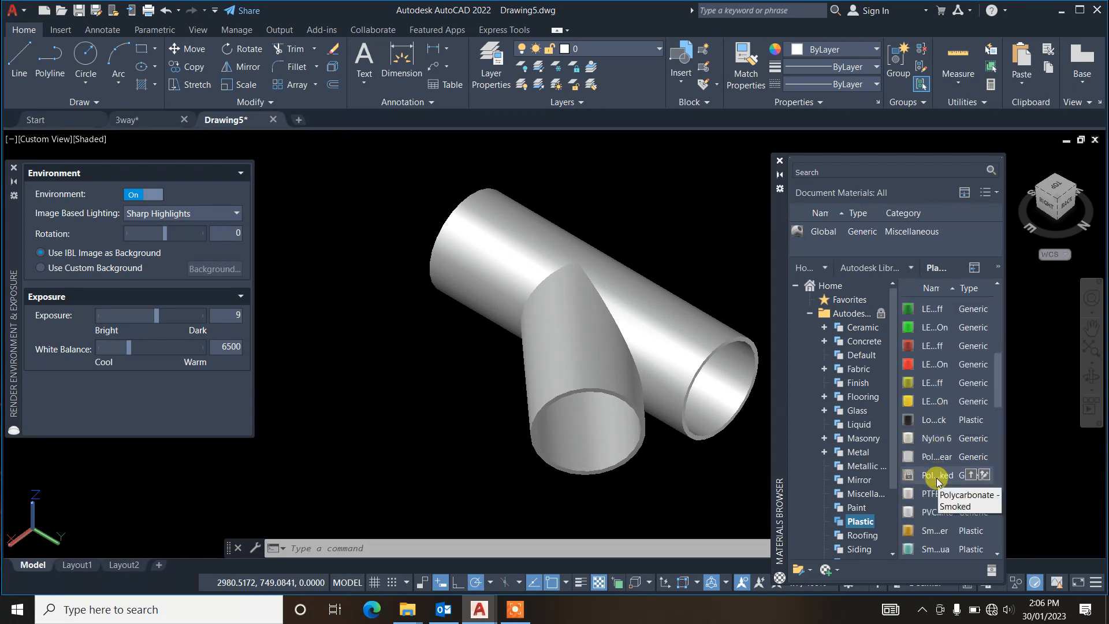
pyautogui.moveTo(936, 482); pyautogui.dragTo(663, 361)
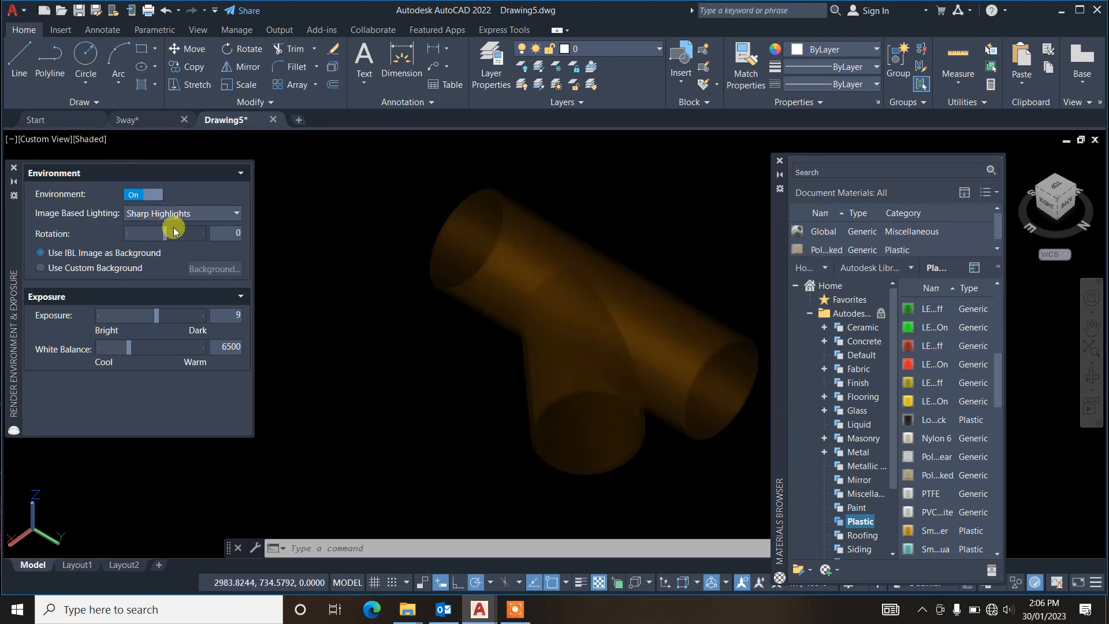
pyautogui.click(100, 139)
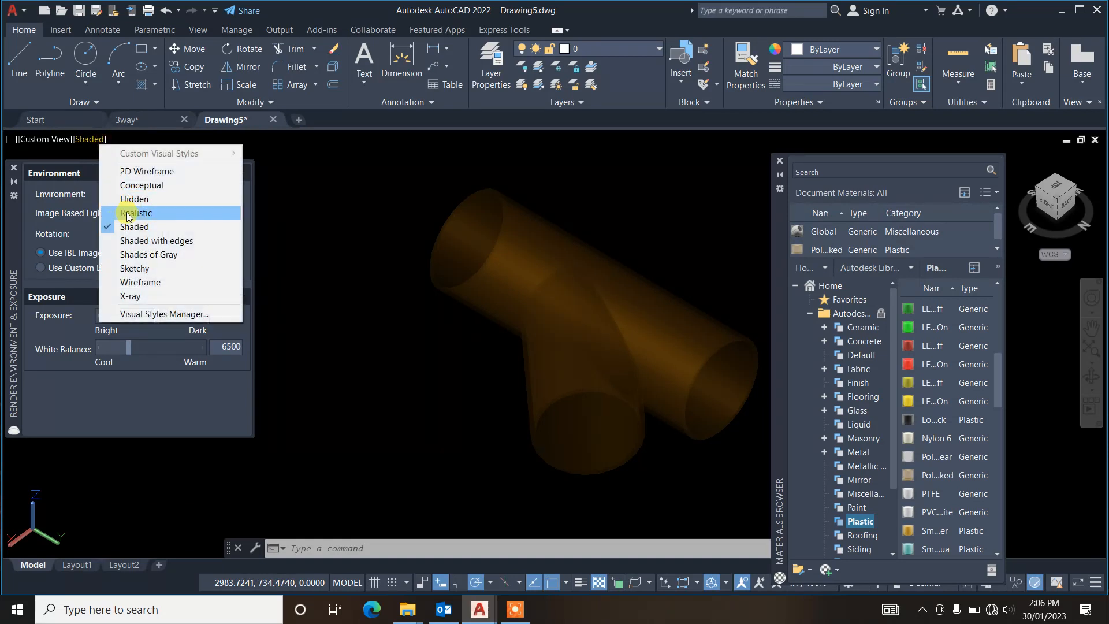
pyautogui.click(173, 214)
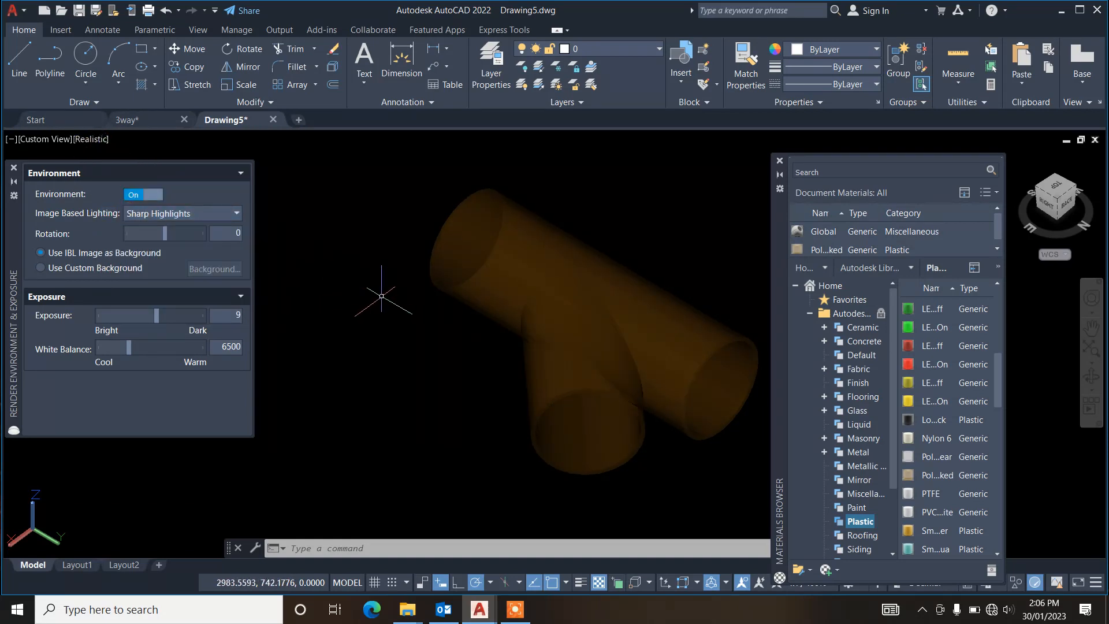
# Step: Open the render presets manager with RENDERPRESETS and set the render size to 1920 x 1080 px - Full HDTV
pyautogui.write('r')
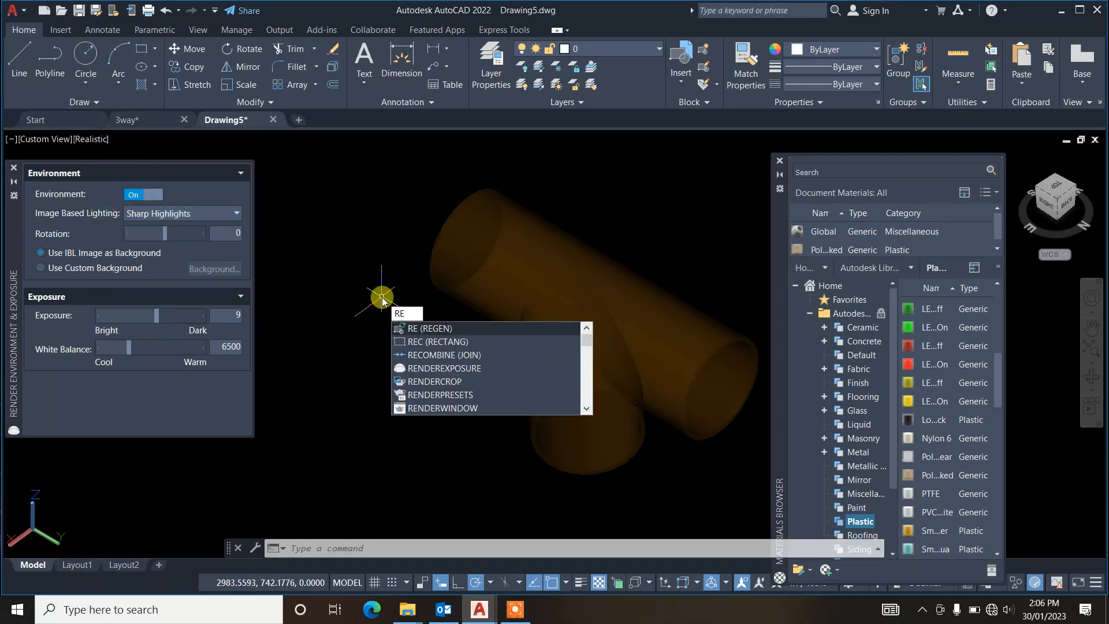
pyautogui.click(446, 395)
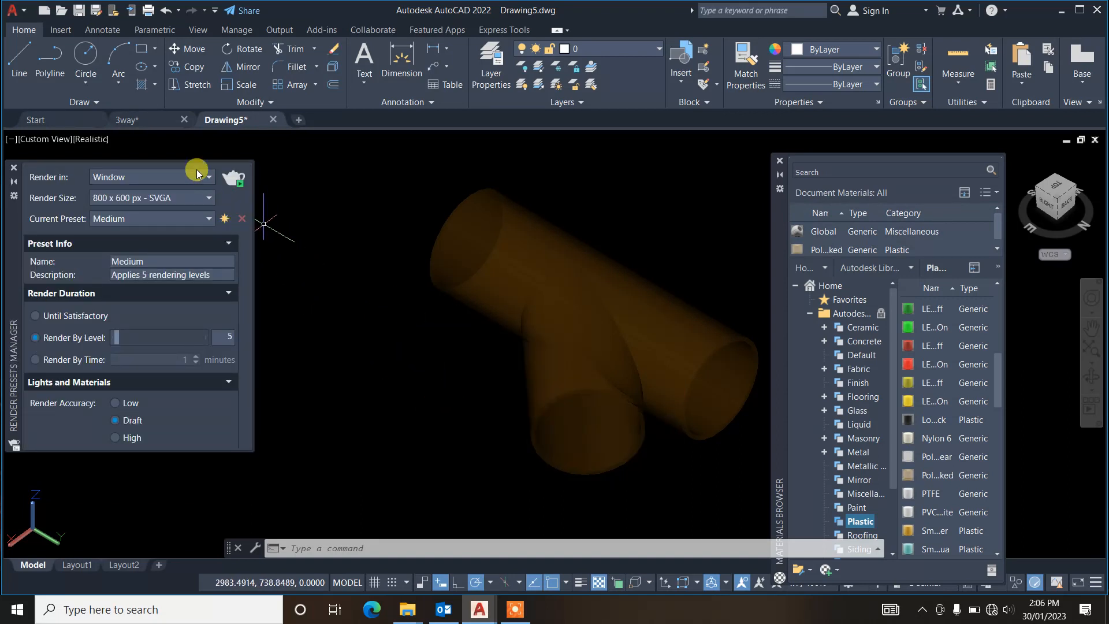
pyautogui.click(191, 198)
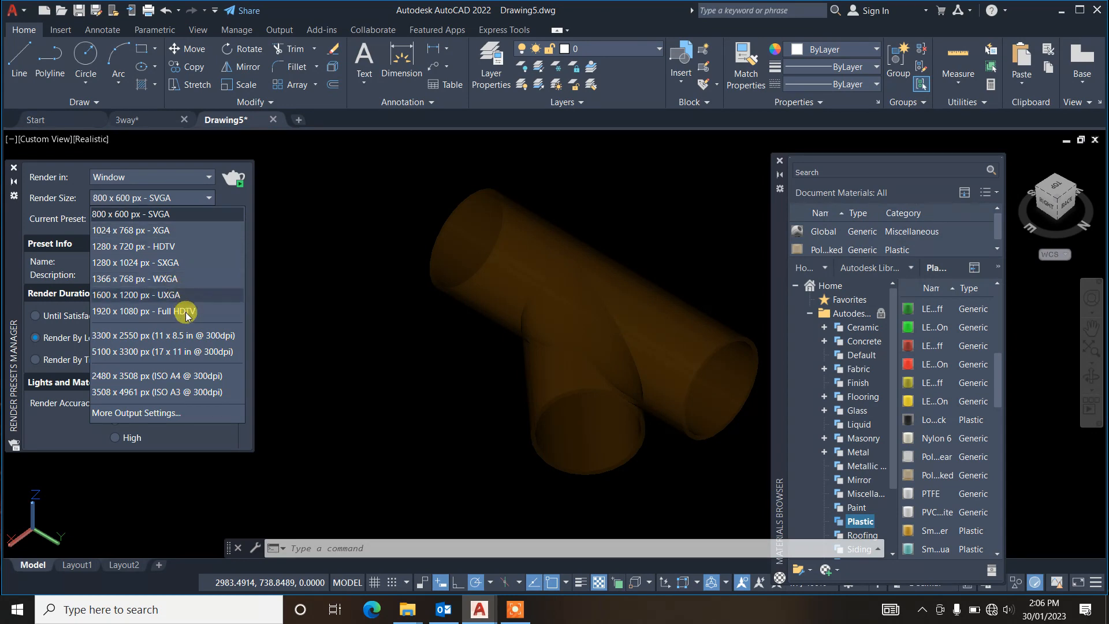
pyautogui.click(185, 312)
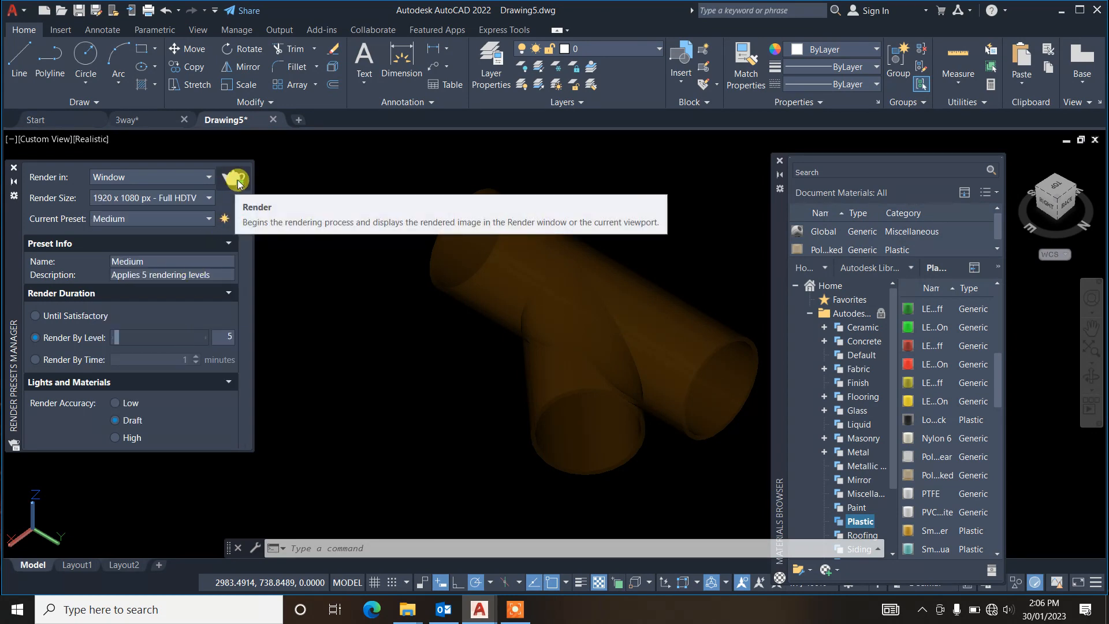
# Step: Start rendering the fitting, retry the Medium Images Library download and cancel the credentials request
pyautogui.click(242, 181)
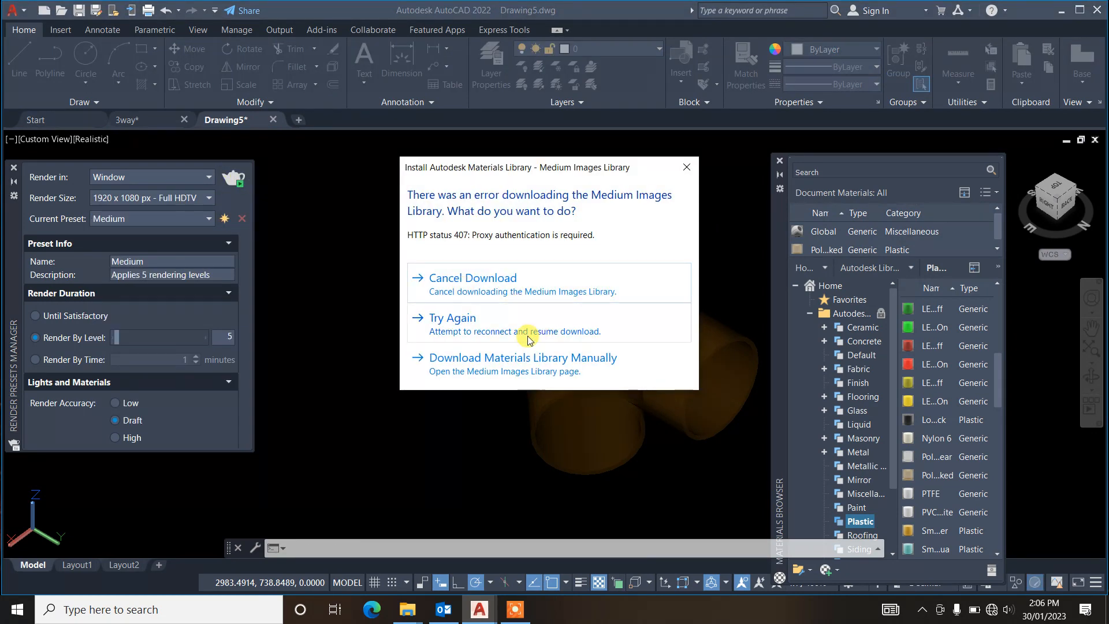
pyautogui.click(527, 338)
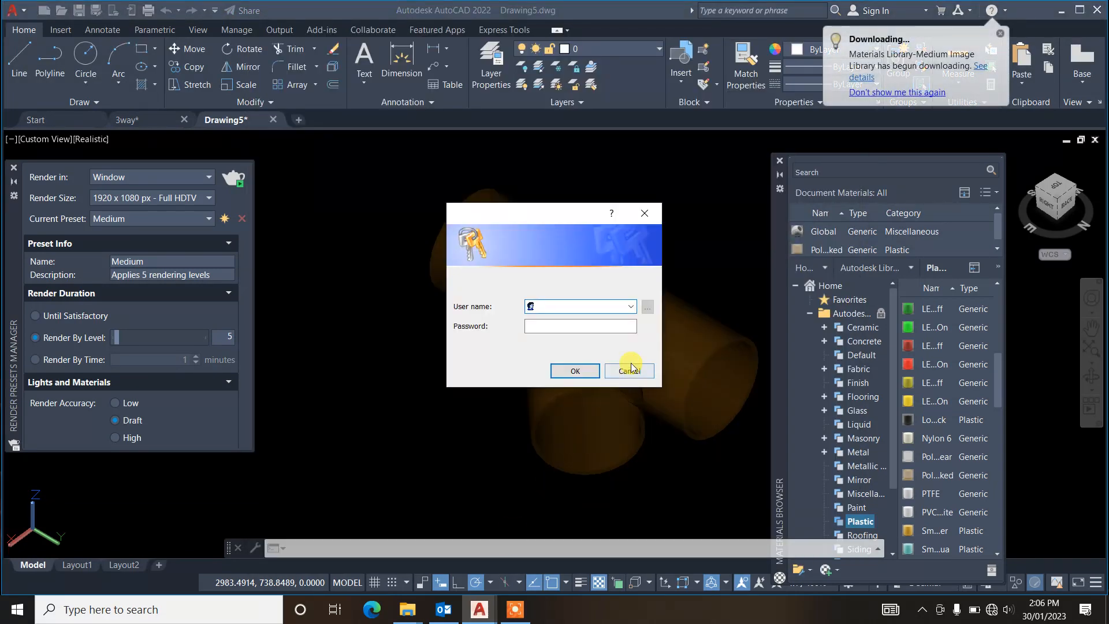
pyautogui.click(629, 370)
# Step: Bring the Drawing5 render window to the front and zoom the rendered image to 50% to inspect the fitting
pyautogui.moveTo(482, 610)
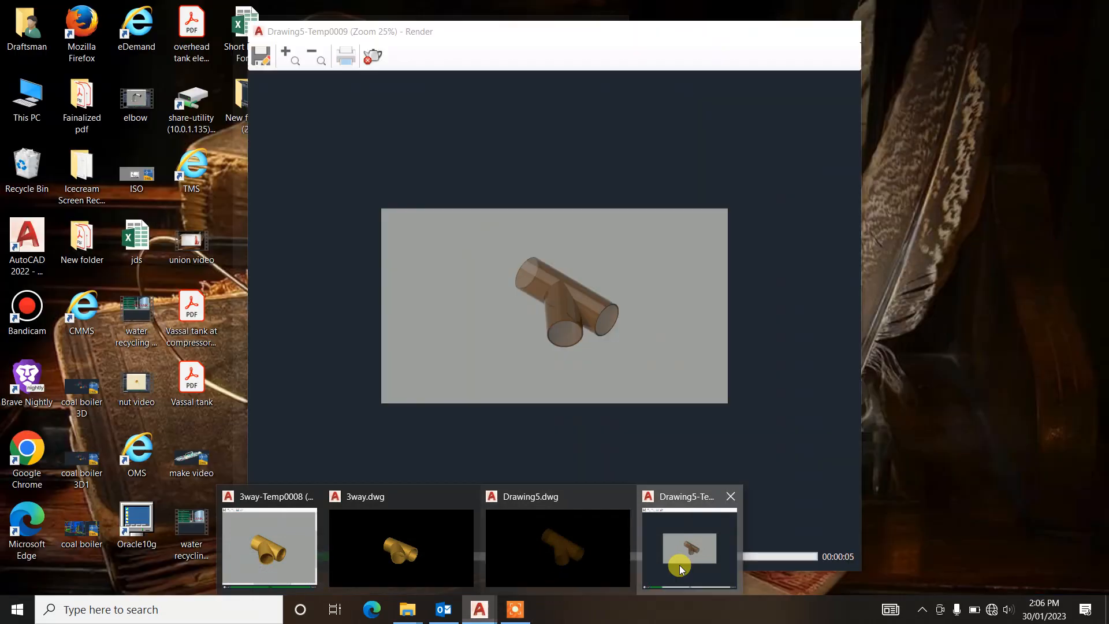
pyautogui.click(680, 569)
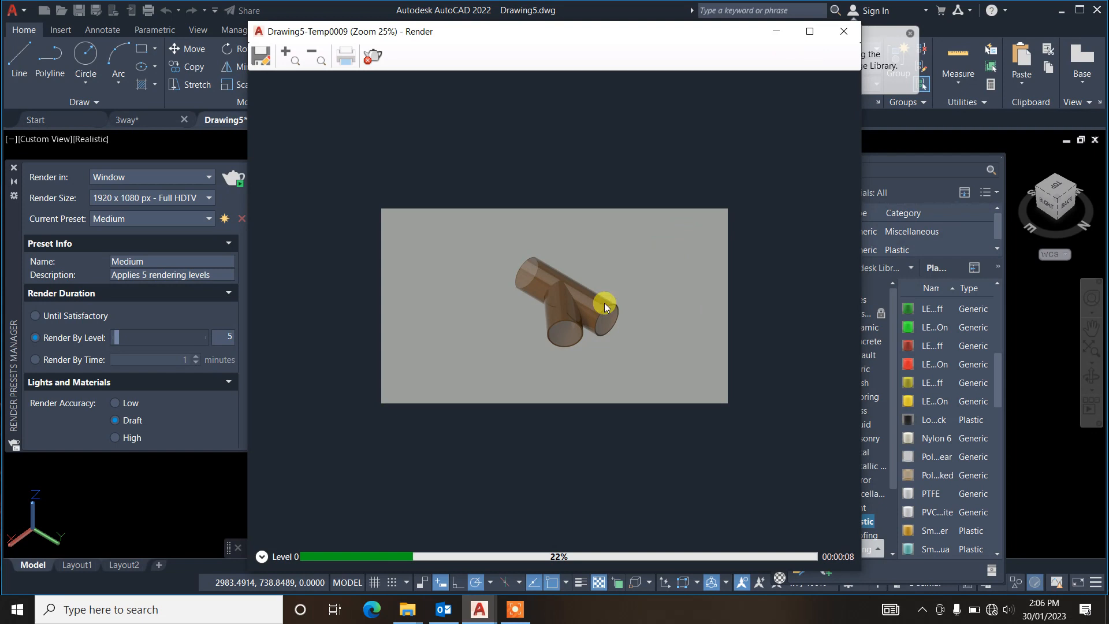
pyautogui.scroll(2, 605, 302)
pyautogui.scroll(-1, 580, 318)
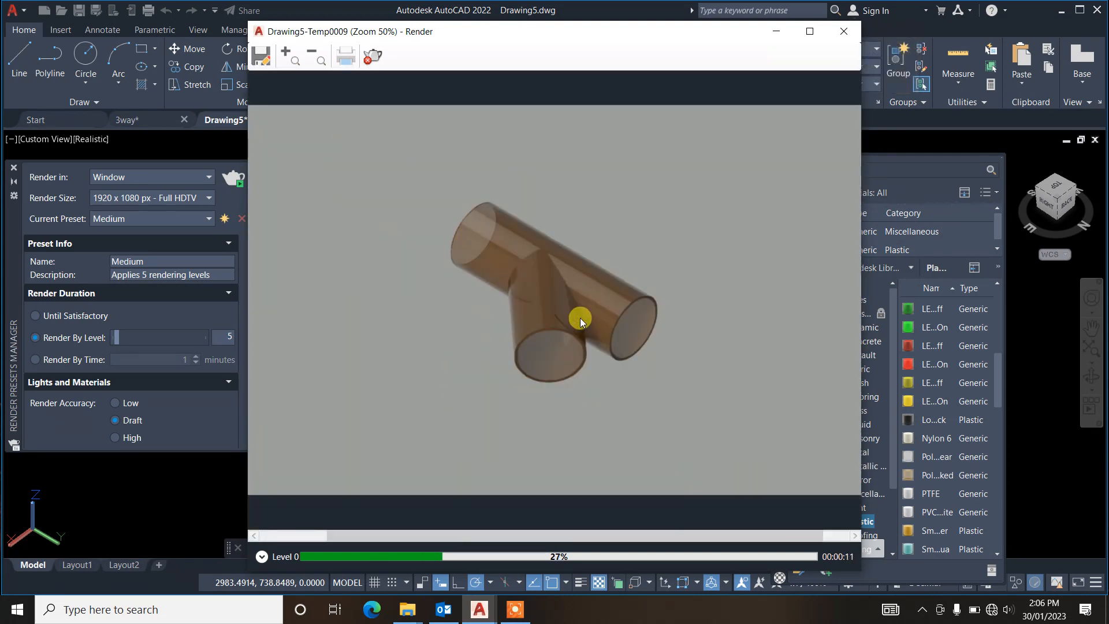